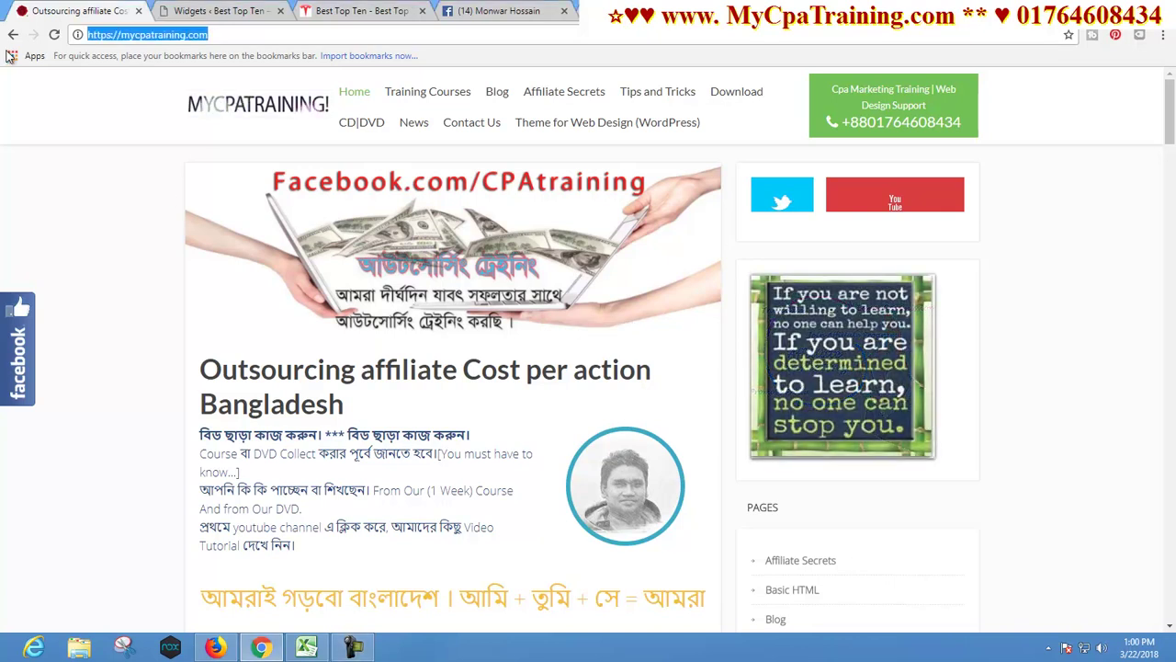
- Glance at the Facebook profile, then bring up SunFrog's Share Widgets page with its embed codes
click(496, 12)
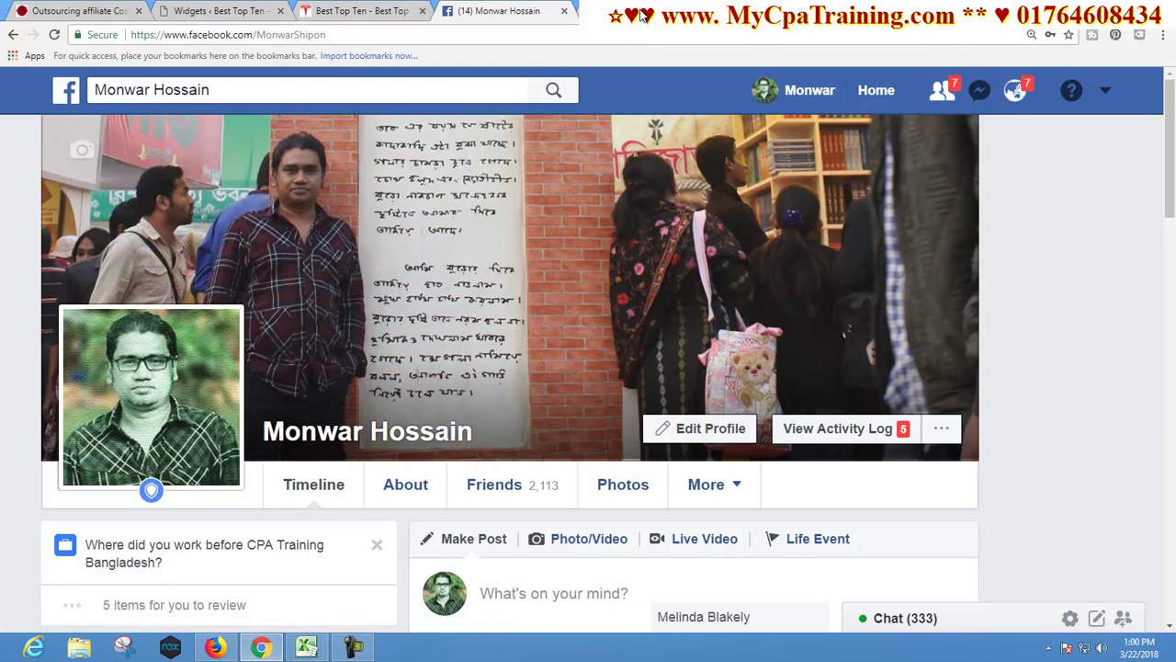
key(ctrl+1)
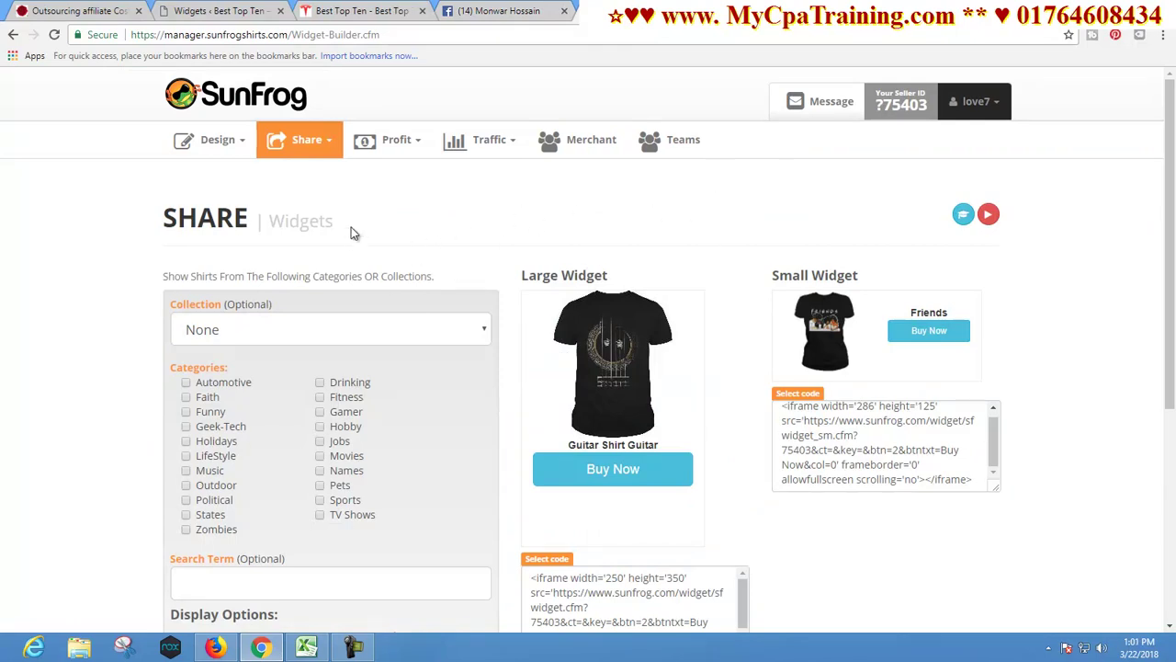
click(328, 150)
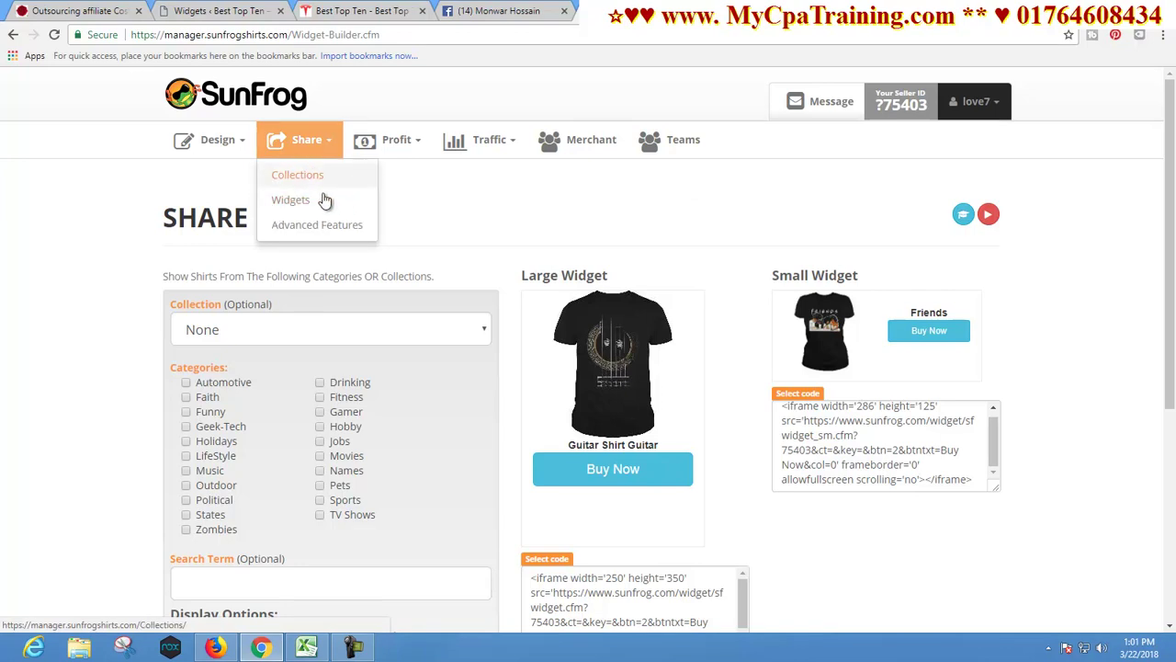
click(502, 232)
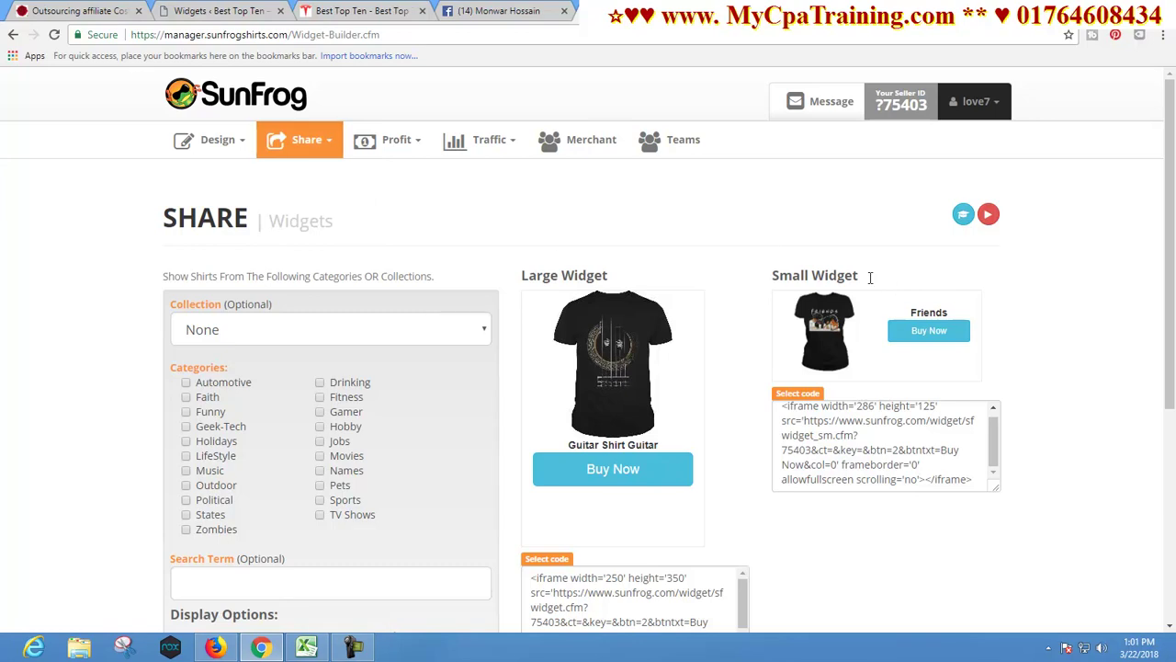
scroll(751, 243, down, 1)
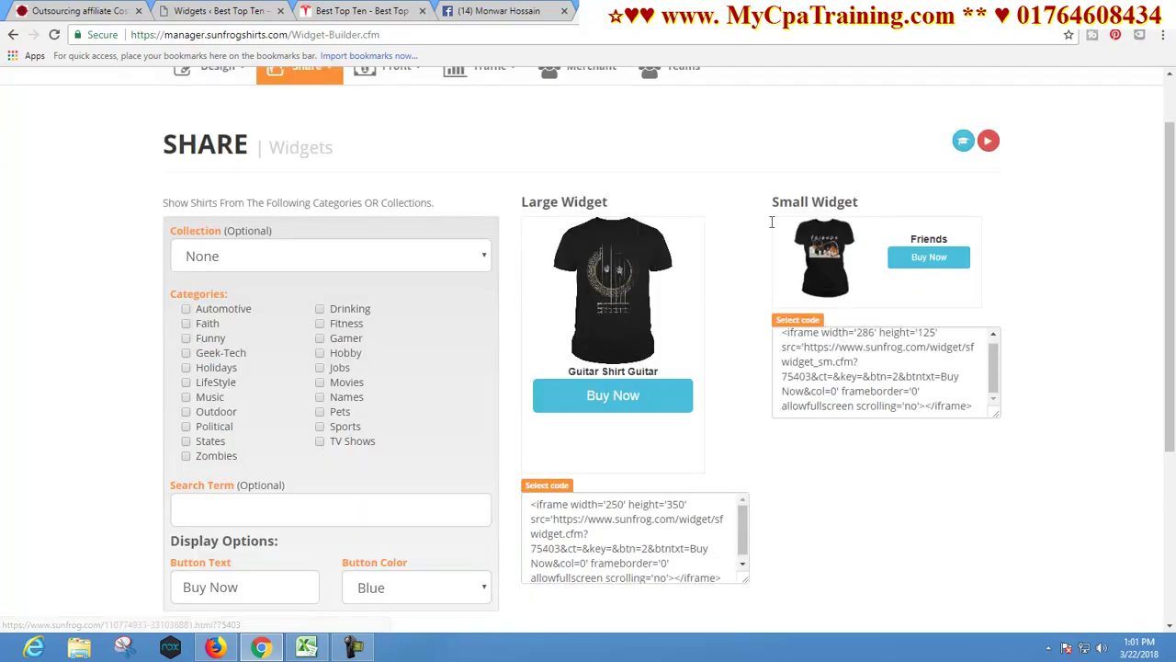
- Switch to besttopten.info and scroll to the sidebar's Fitness shirt Buy Now box
click(377, 13)
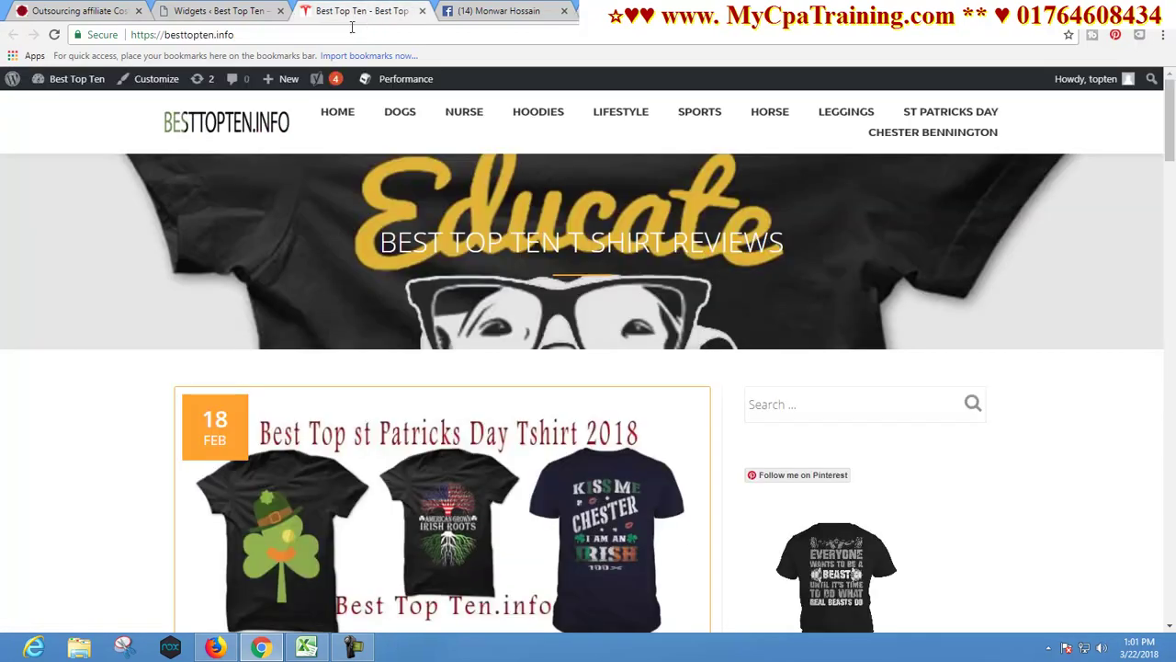
scroll(928, 359, down, 3)
scroll(910, 358, down, 4)
scroll(903, 357, down, 4)
scroll(904, 357, up, 5)
scroll(914, 366, down, 2)
scroll(910, 368, down, 3)
scroll(899, 369, up, 5)
scroll(895, 368, up, 2)
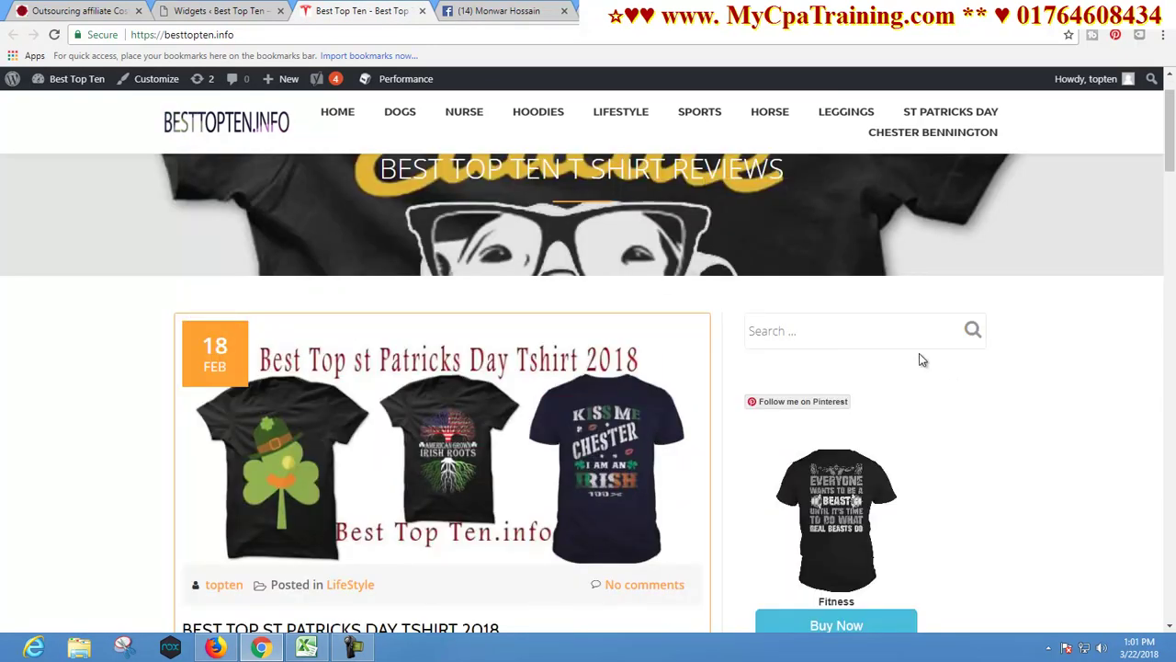
scroll(910, 363, down, 3)
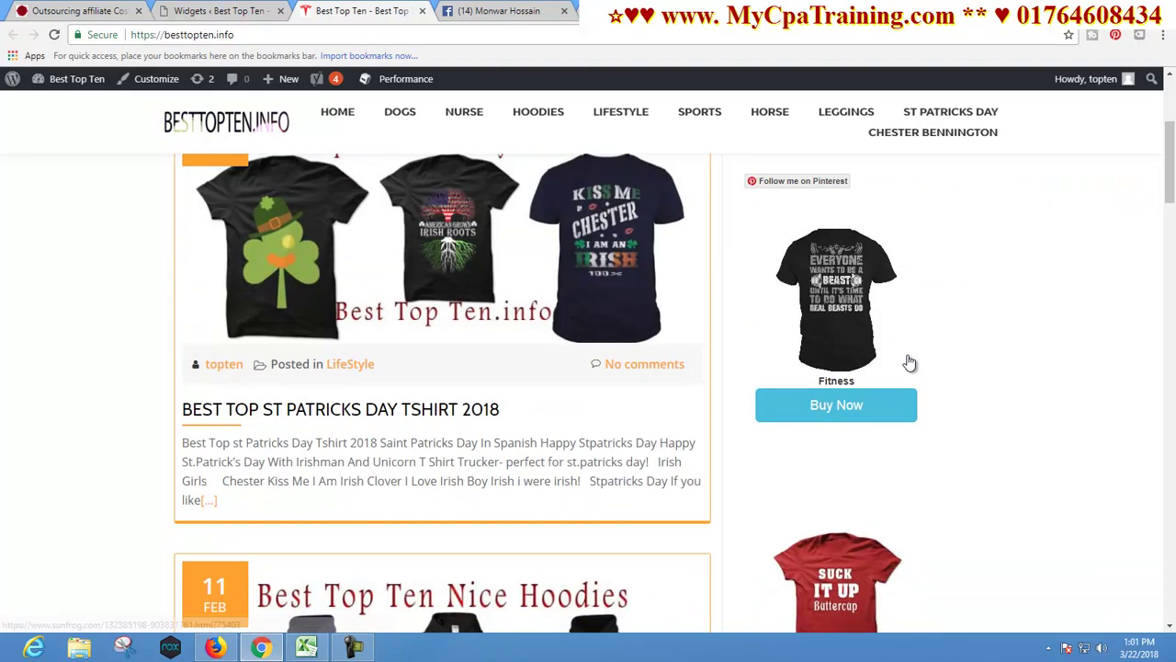
- Open the Fitness shirt's SunFrog product page, check the affiliate id in its URL, and close it
click(837, 409)
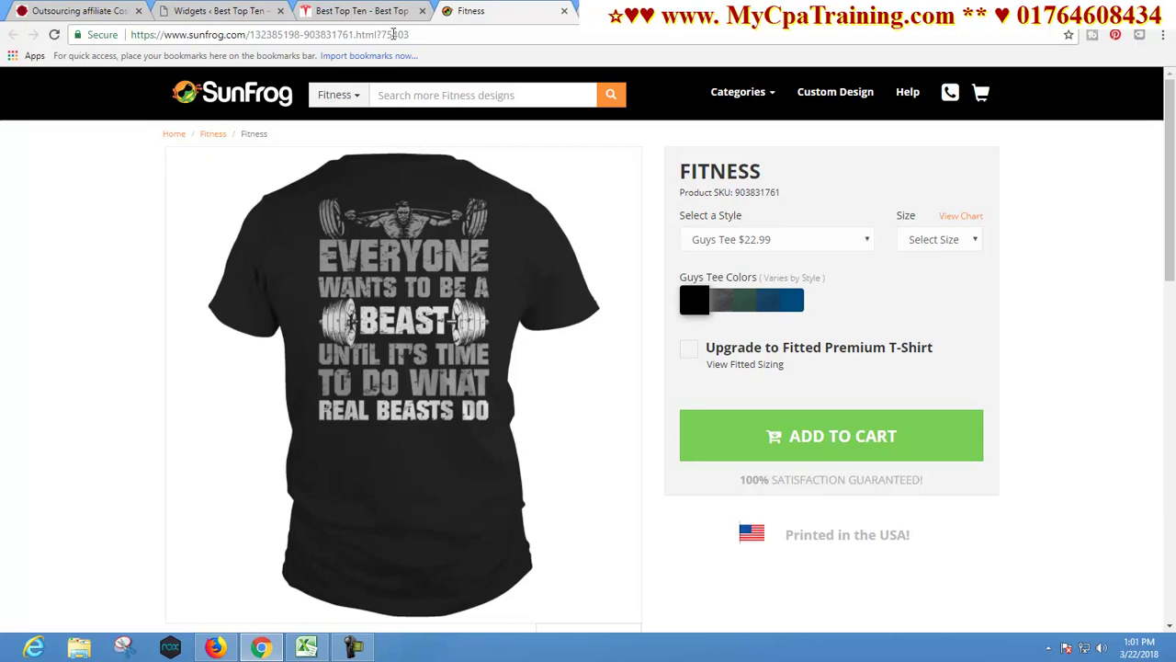
drag(430, 35, 380, 35)
key(ctrl+w)
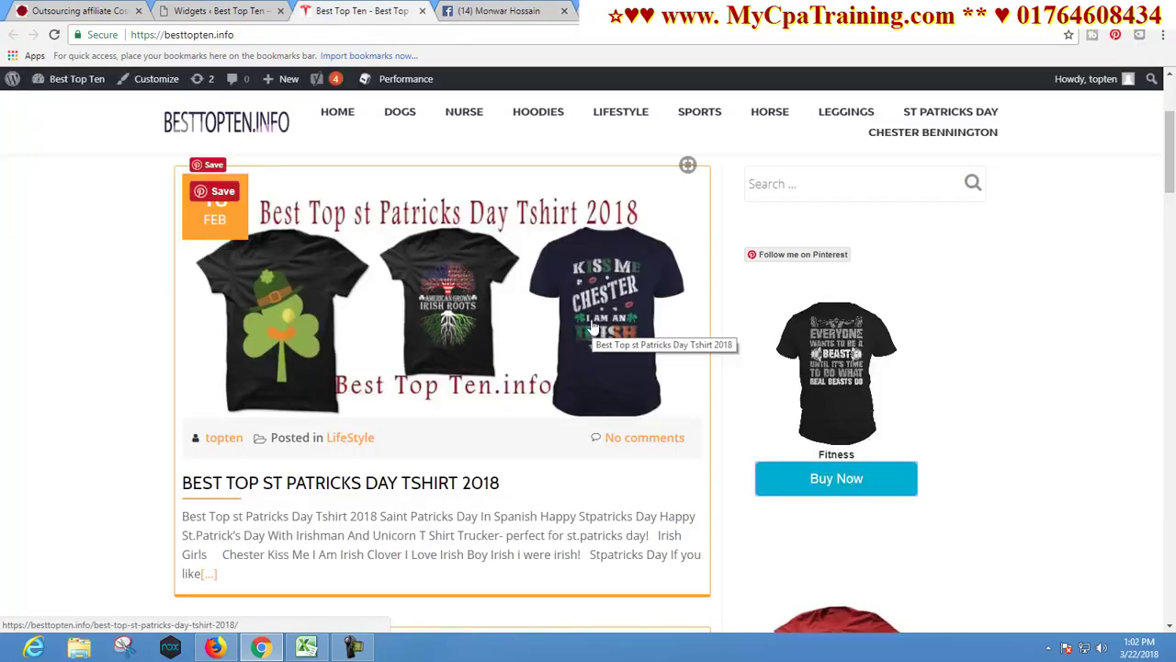
- Reload besttopten.info so the sidebar shows the 'Installing Muscles' shirt, then return to SunFrog
click(250, 35)
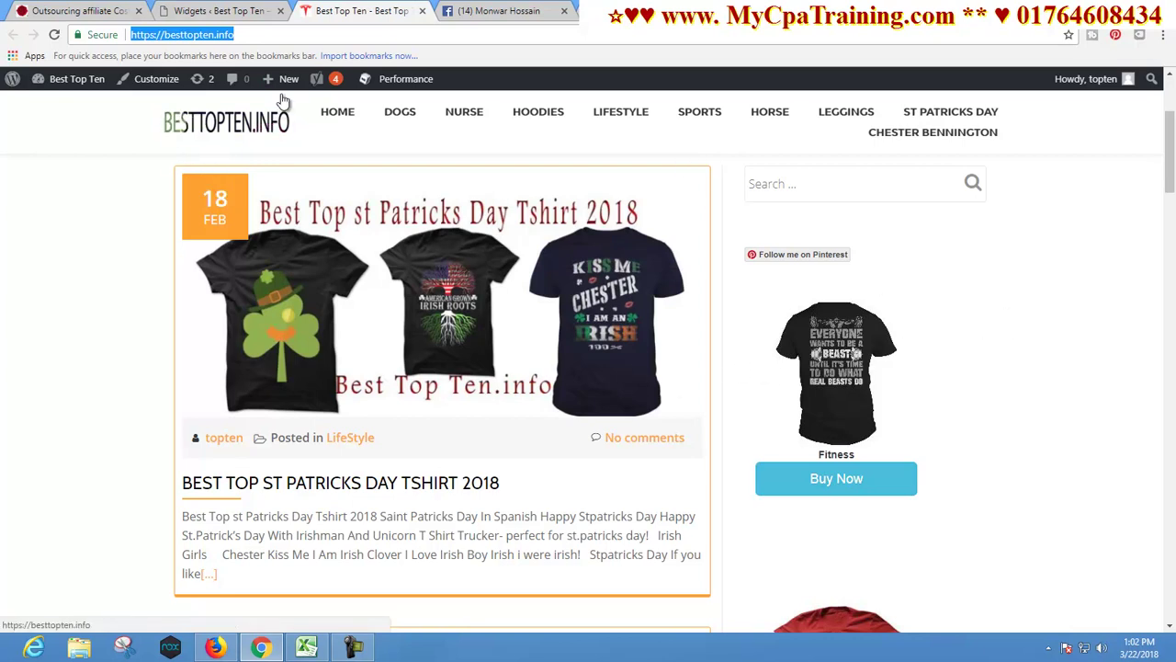
key(Return)
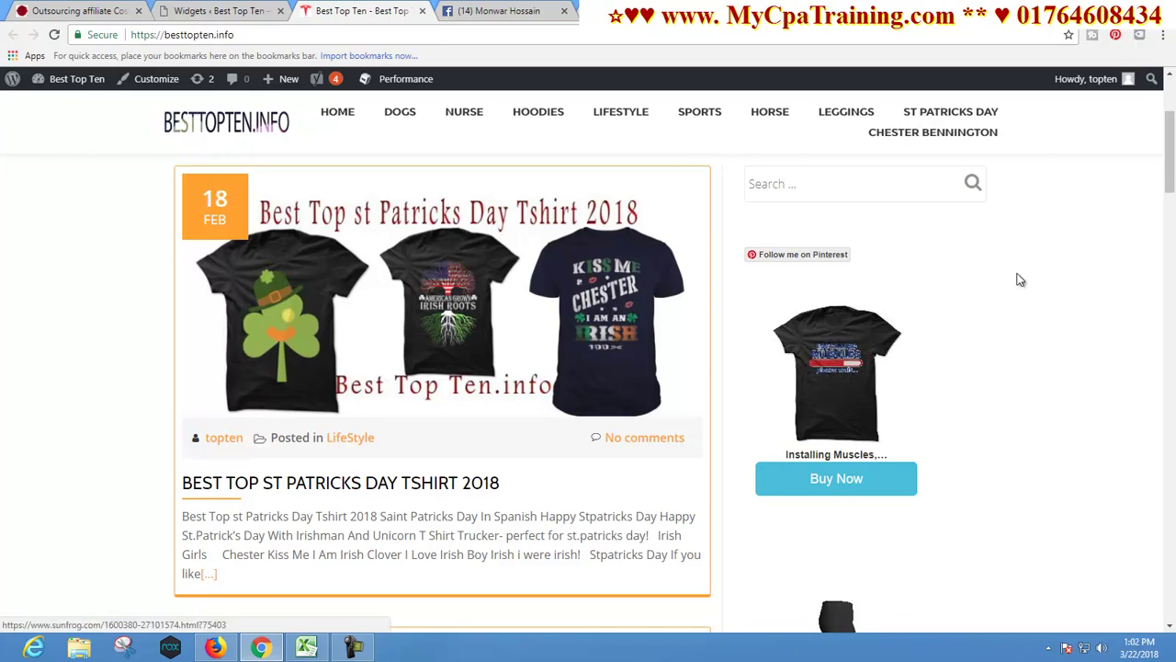
scroll(670, 325, up, 3)
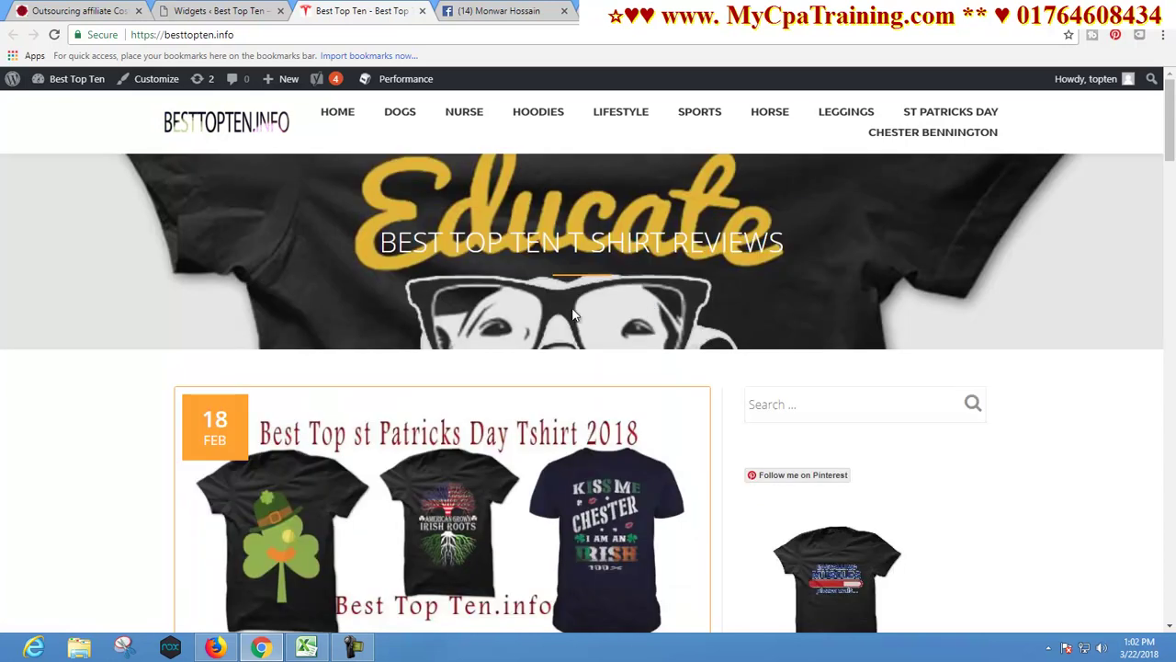
click(620, 11)
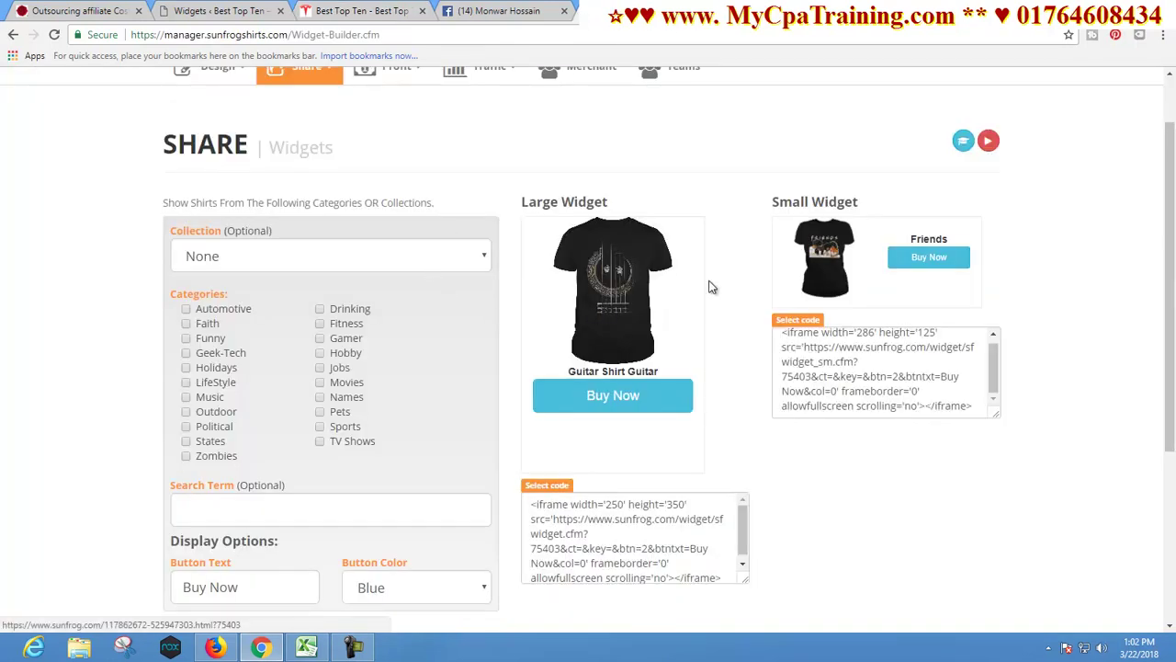
- Tick the Funny category so the widget previews show the 'Its in my DNA' shirt
scroll(708, 285, up, 1)
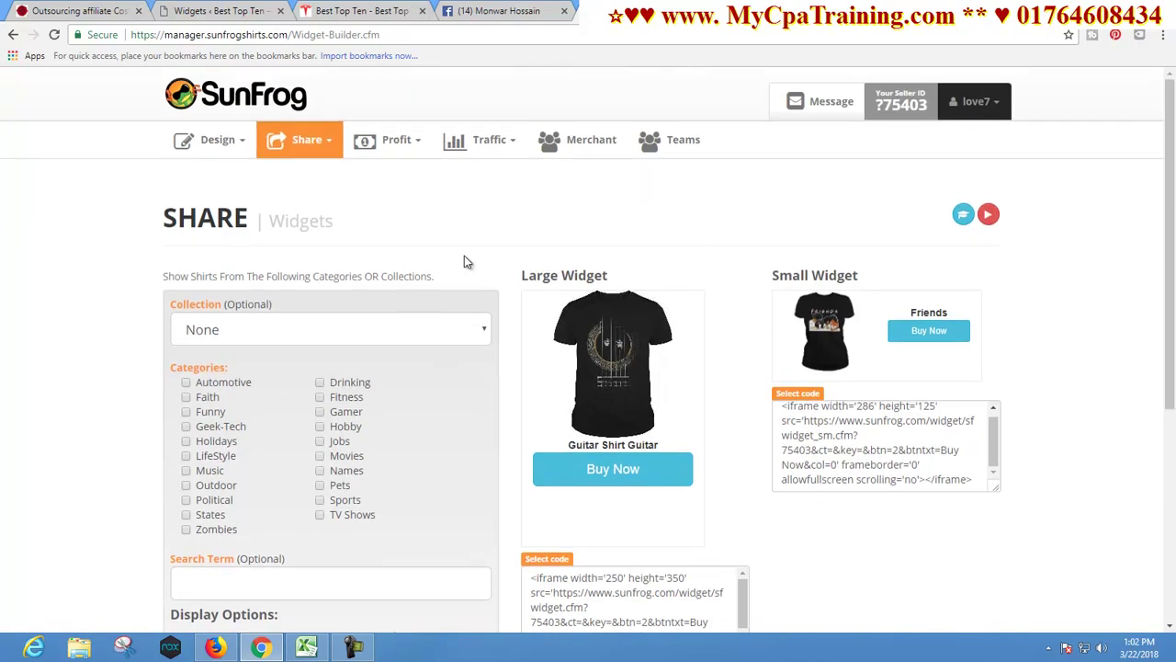
scroll(464, 264, down, 1)
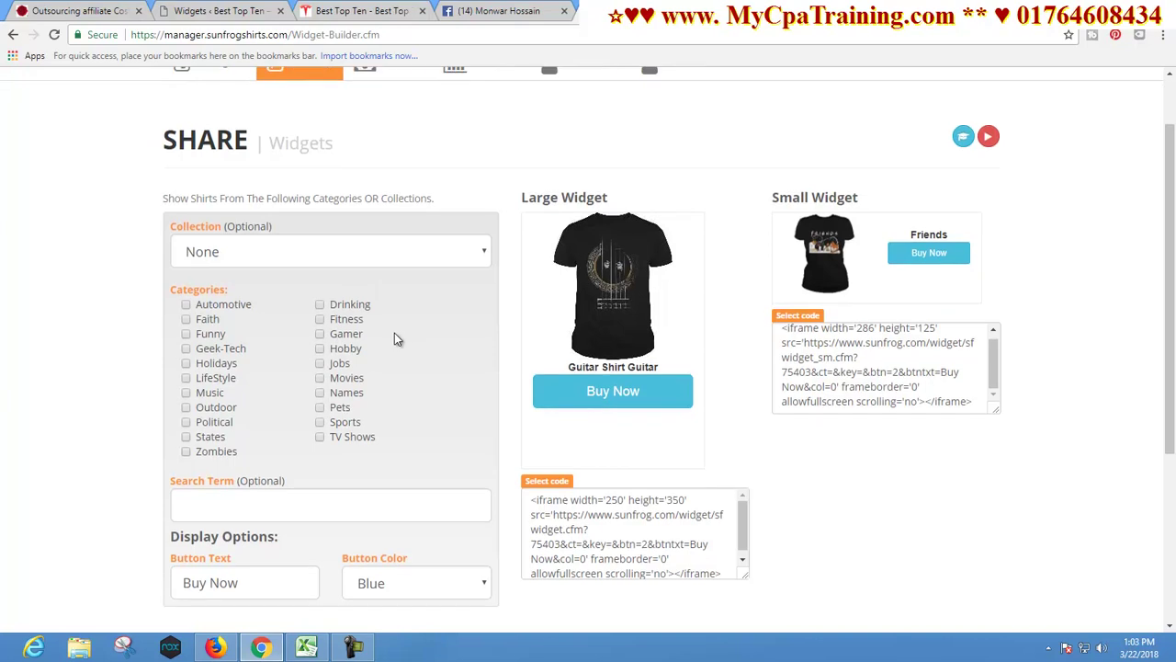
scroll(394, 333, down, 1)
scroll(393, 333, down, 1)
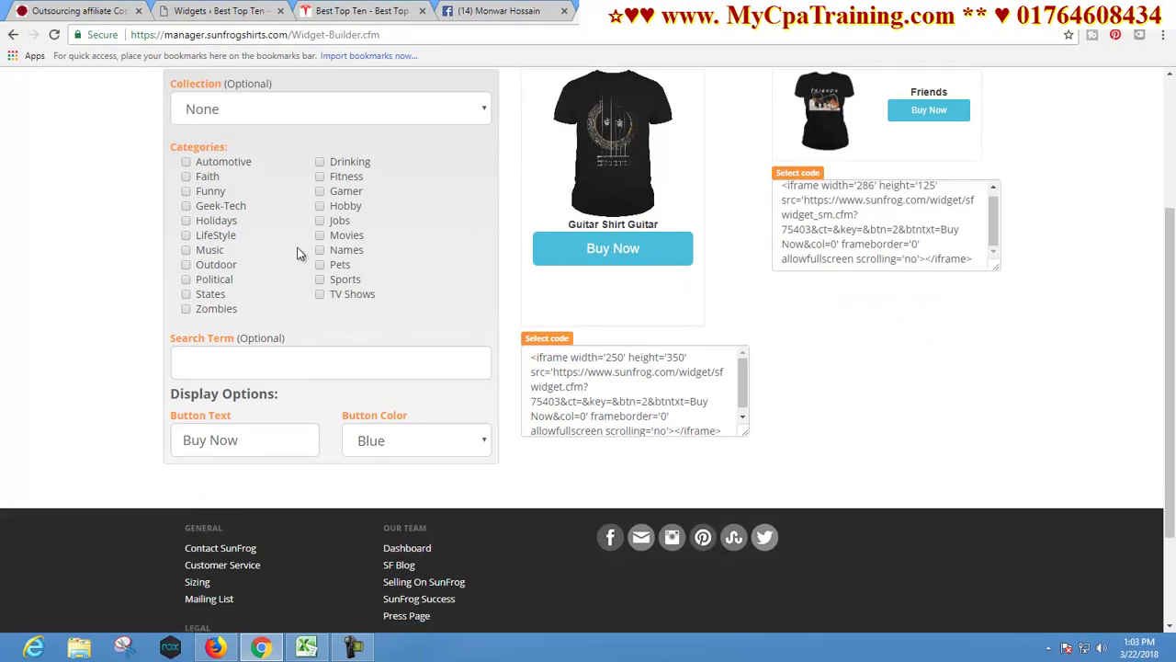
click(187, 192)
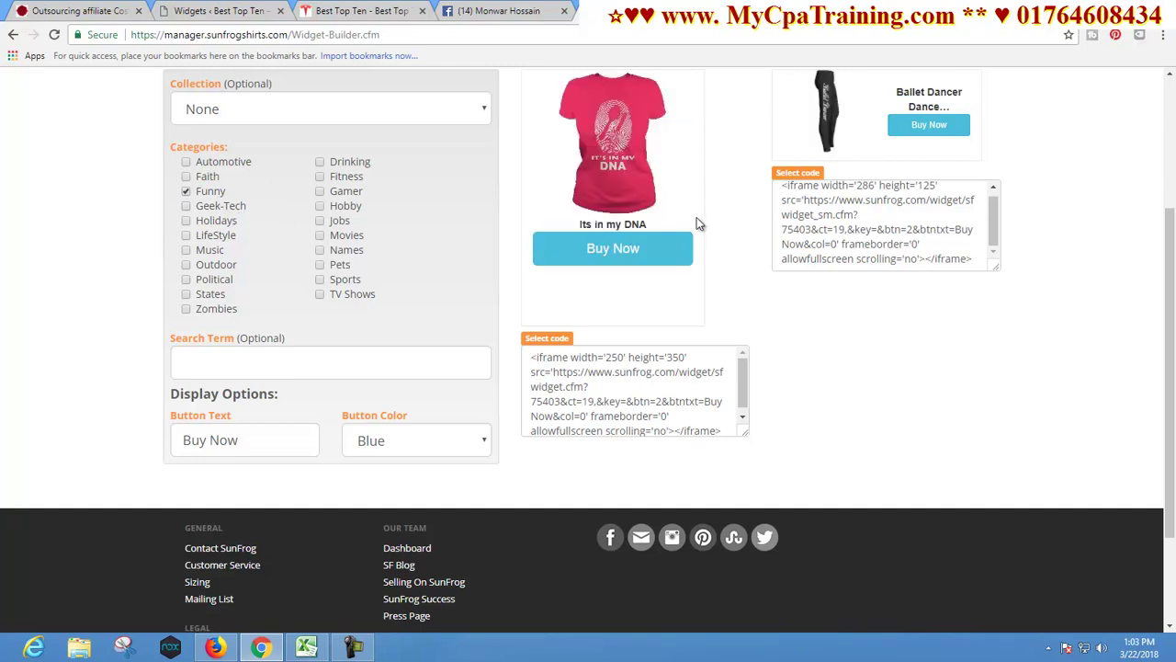
scroll(660, 170, down, 1)
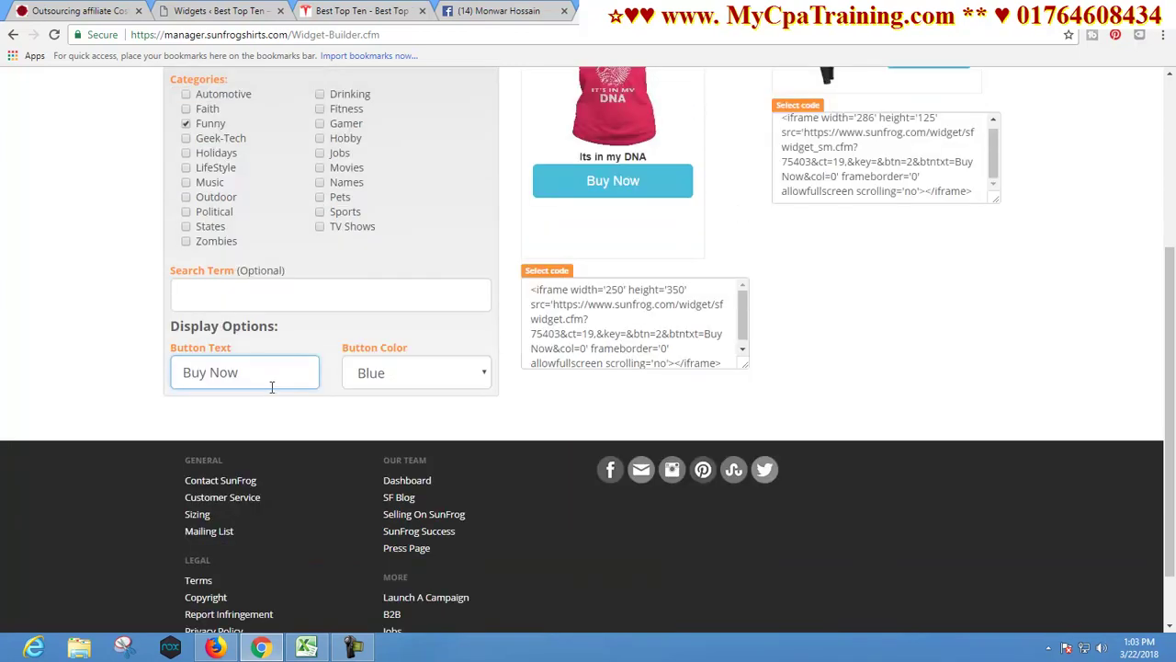
triple_click(231, 373)
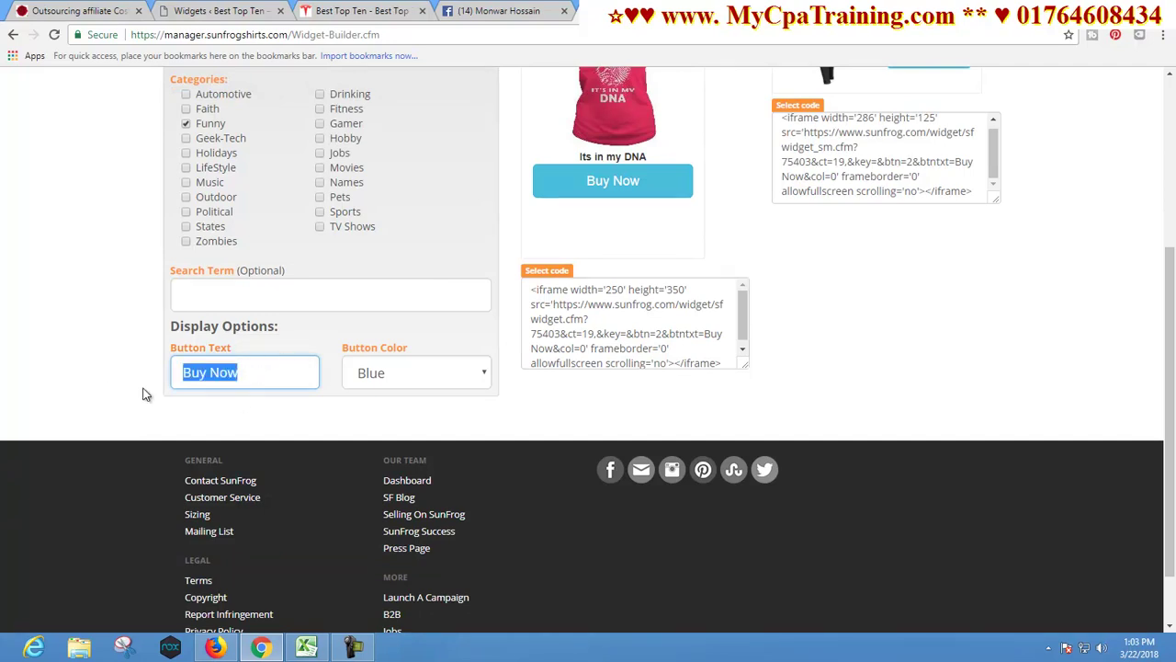
click(263, 374)
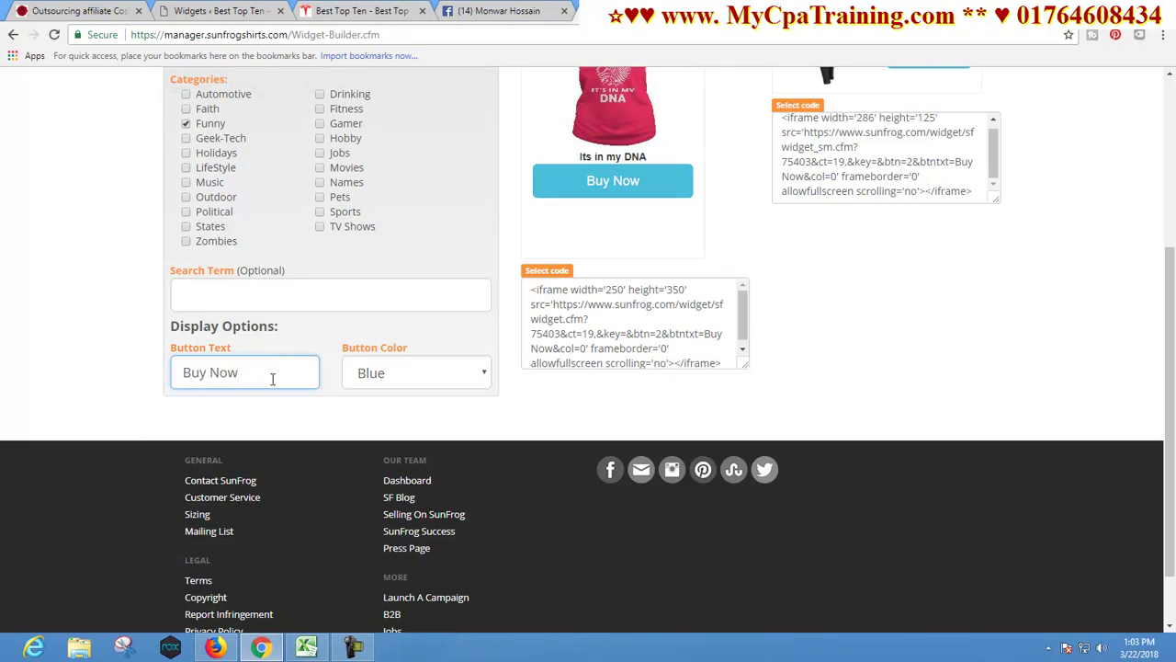
scroll(386, 392, up, 3)
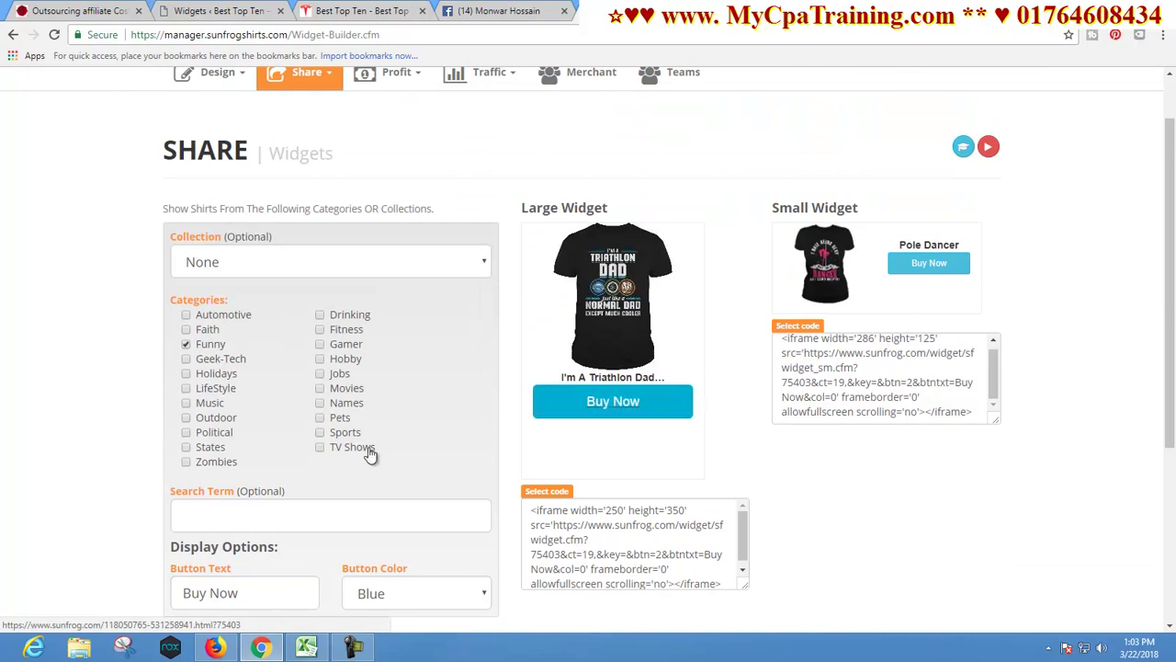
scroll(372, 425, down, 3)
click(476, 383)
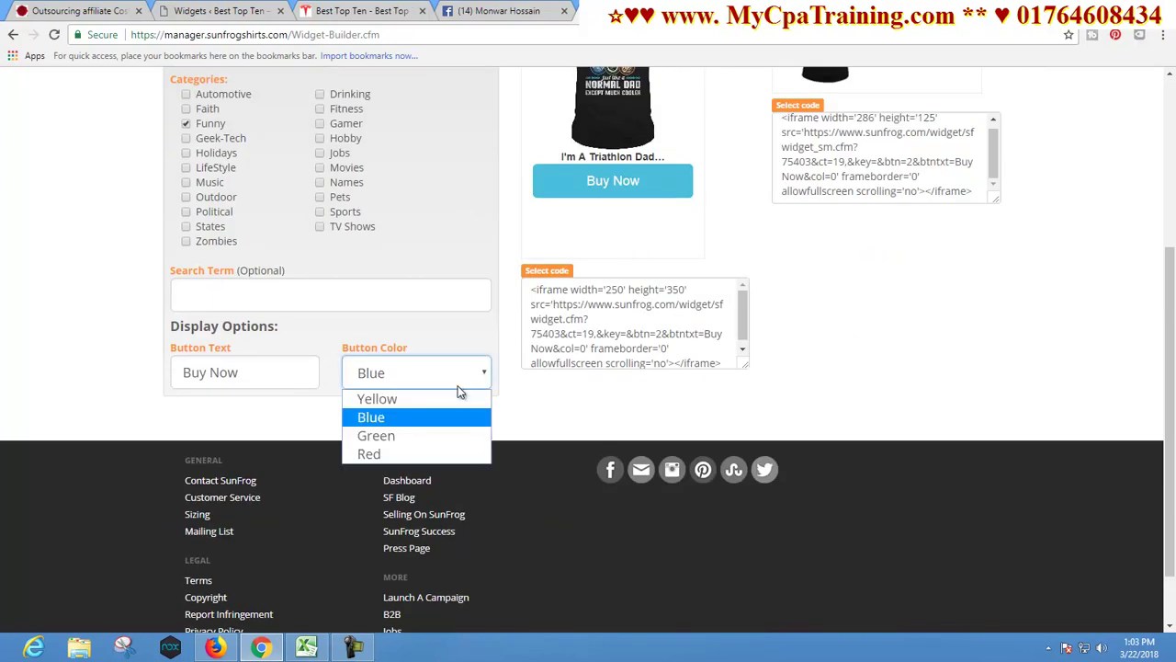
click(405, 437)
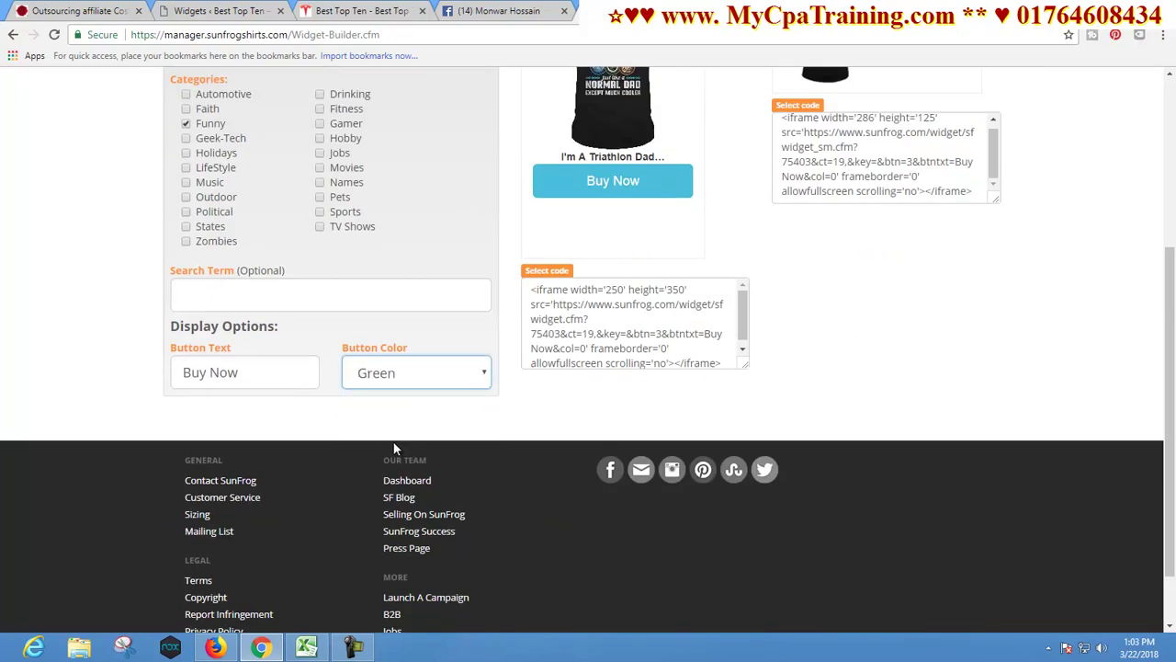
click(478, 369)
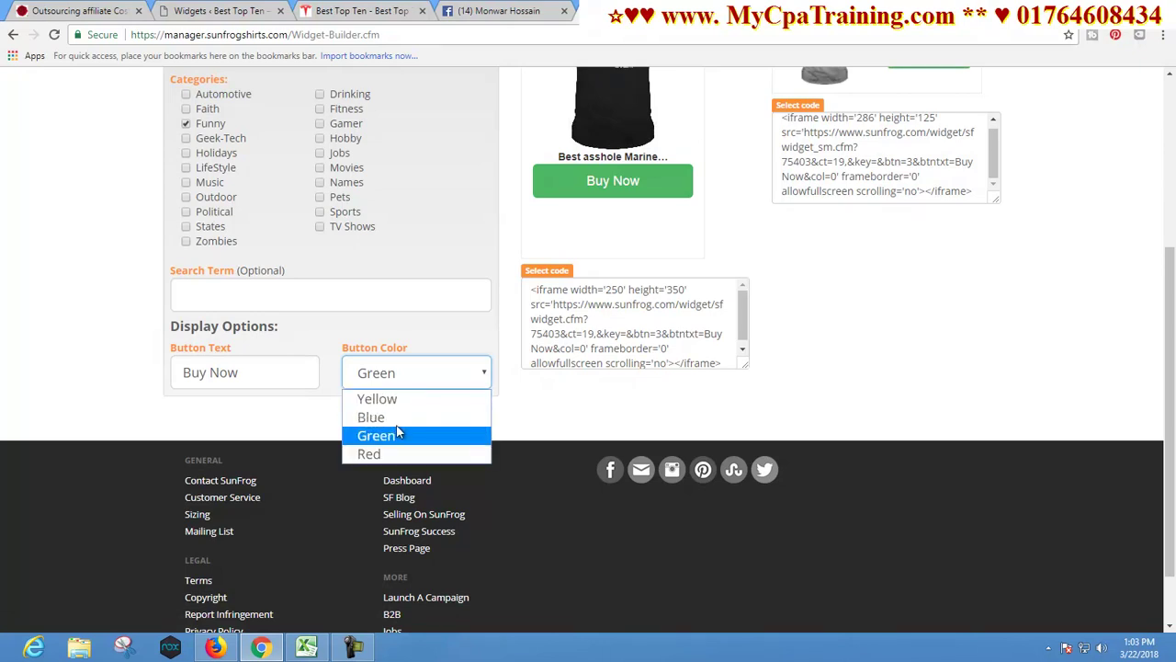
click(386, 454)
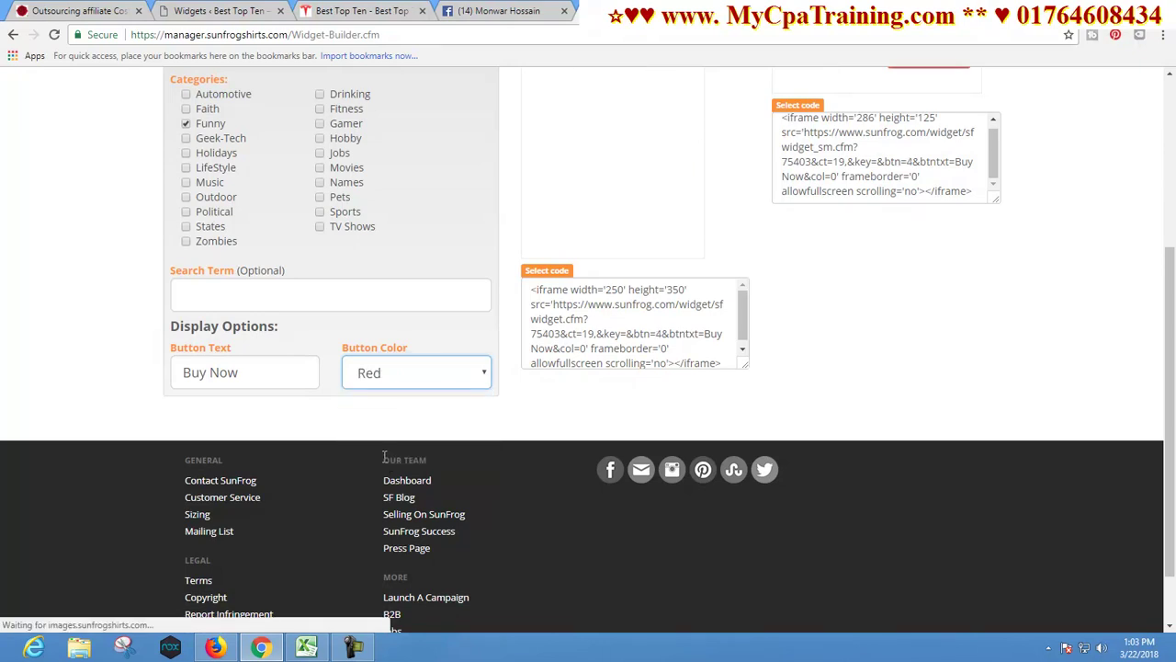
click(482, 381)
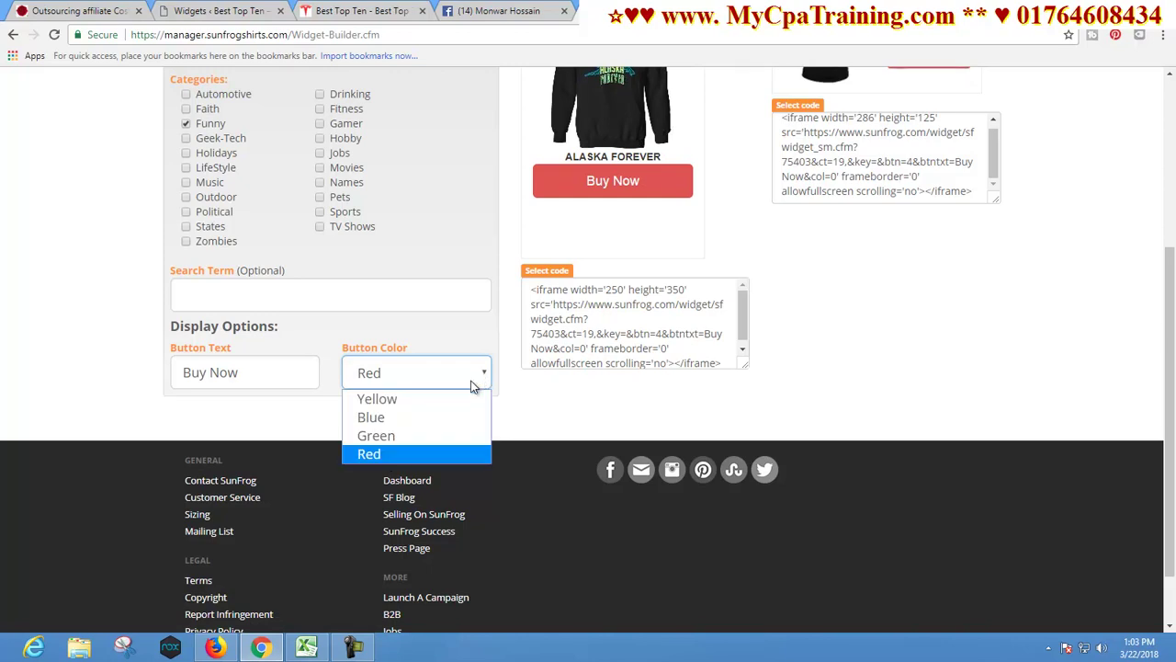
click(401, 423)
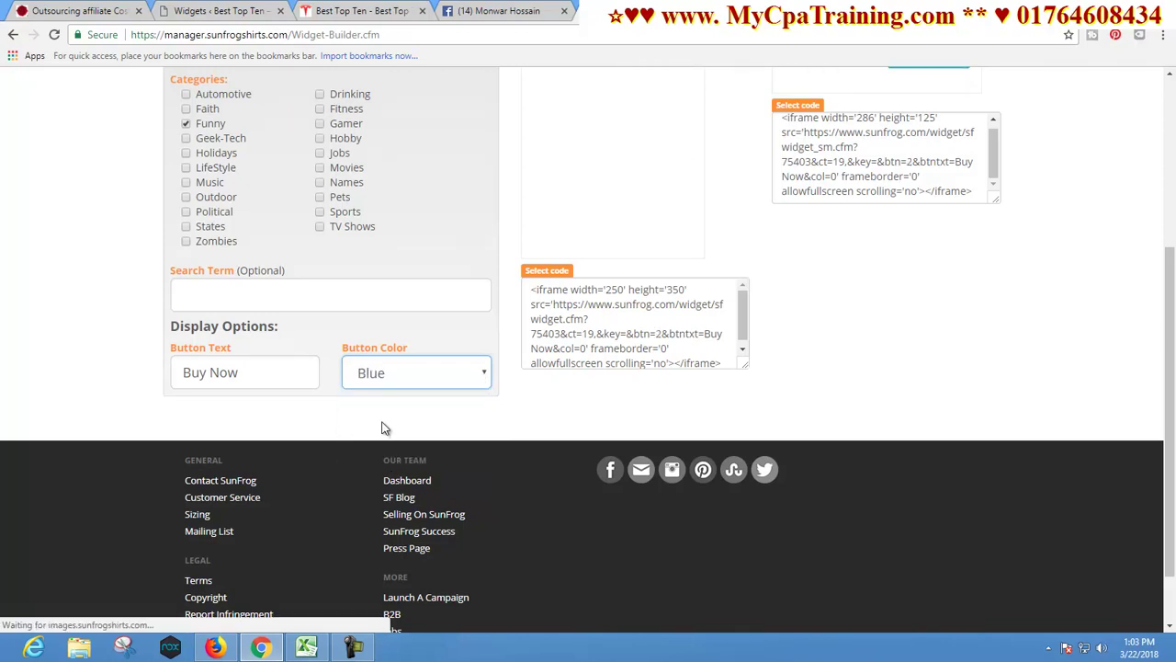
scroll(472, 420, up, 2)
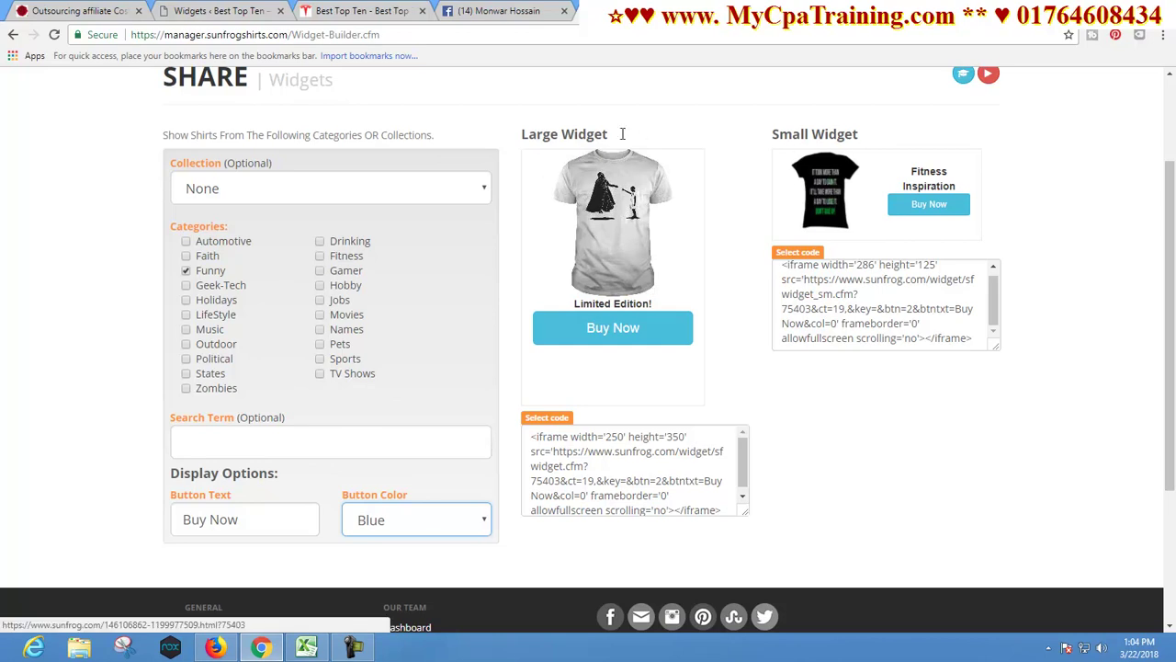
- Select all of the large Funny widget's iframe embed code with Ctrl+A
scroll(785, 353, down, 2)
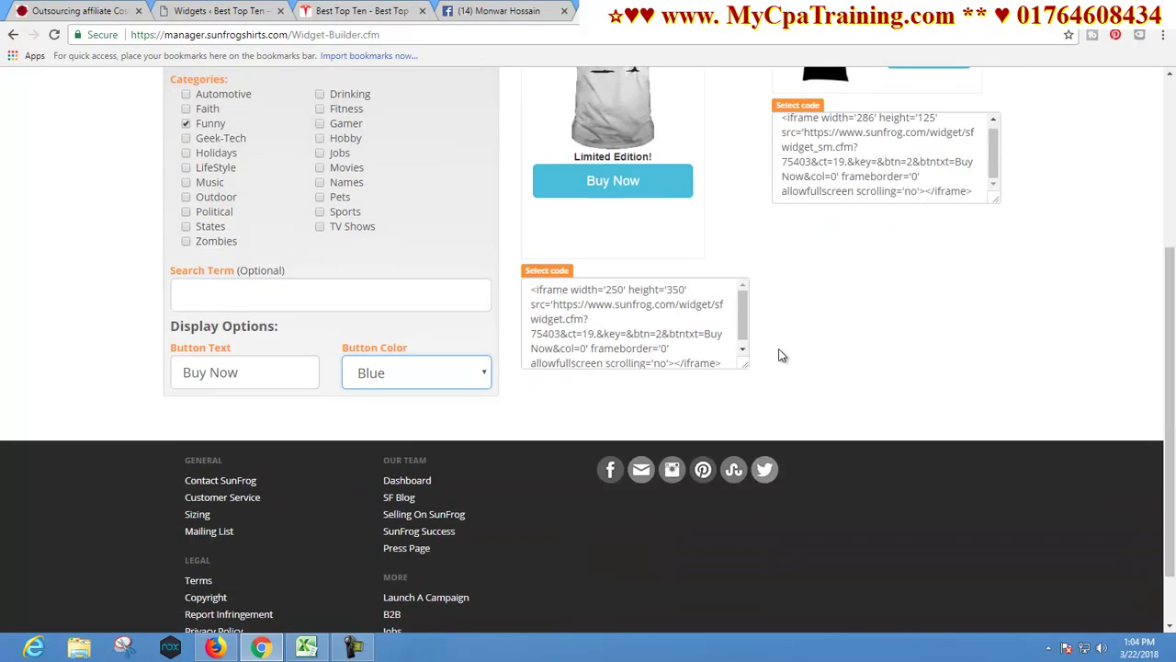
click(619, 335)
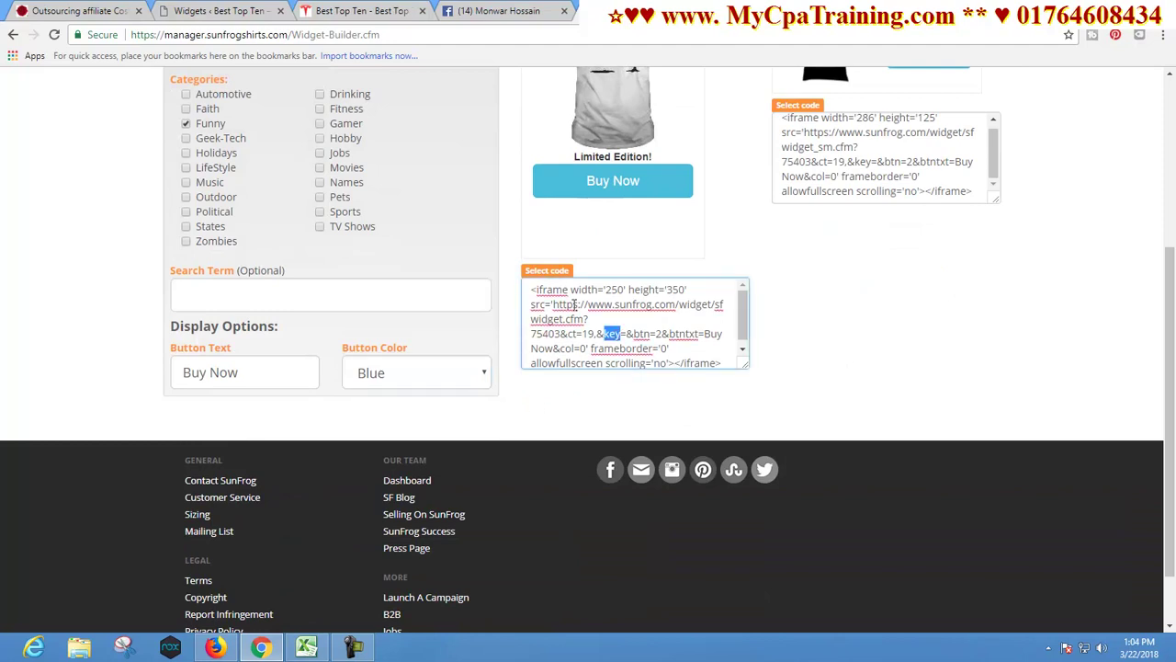
key(ctrl+a)
key(ctrl+c)
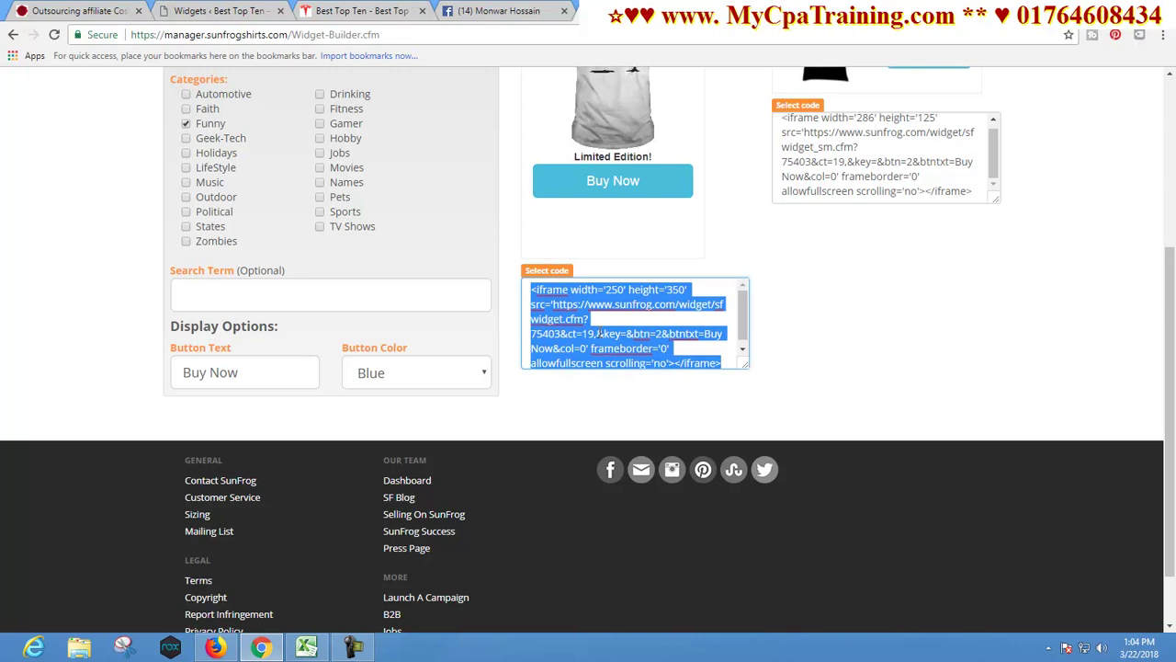
scroll(591, 318, up, 3)
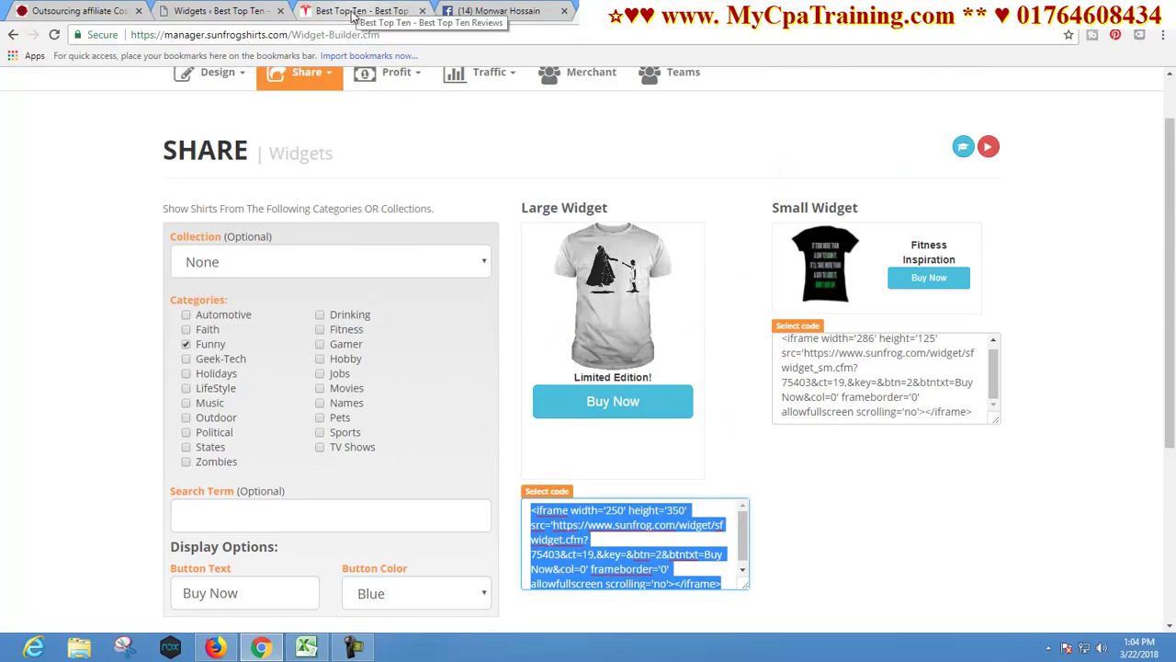
- Add a Custom HTML widget to the WordPress Sidebar with the Funny iframe code pasted, and save it
click(217, 9)
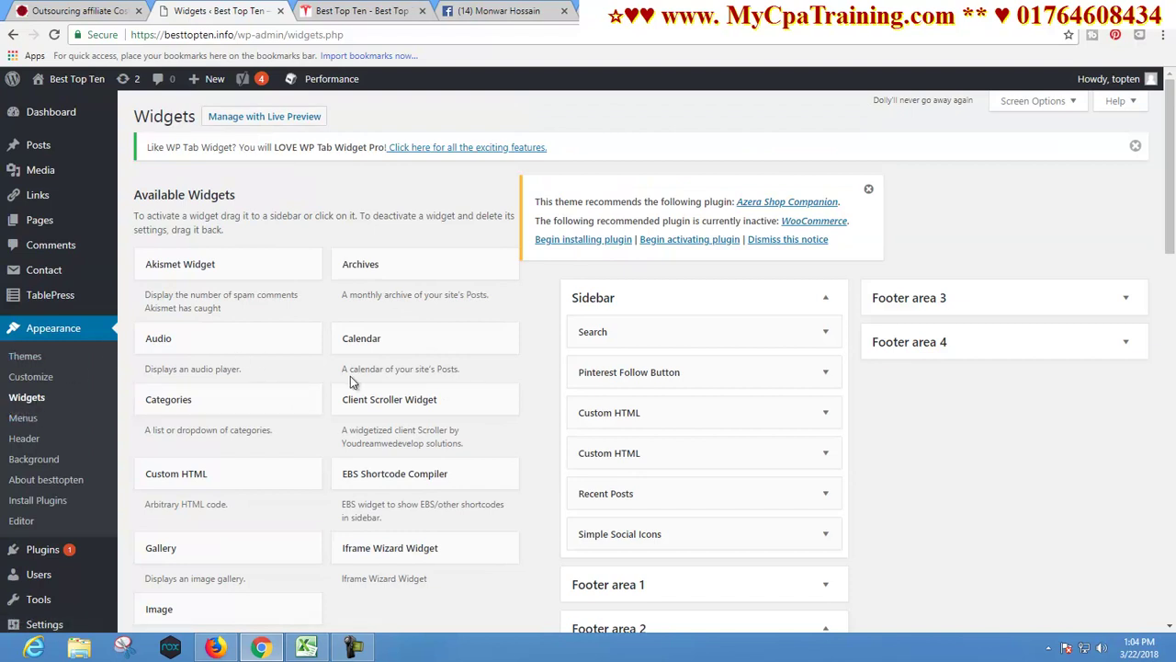
scroll(351, 382, down, 1)
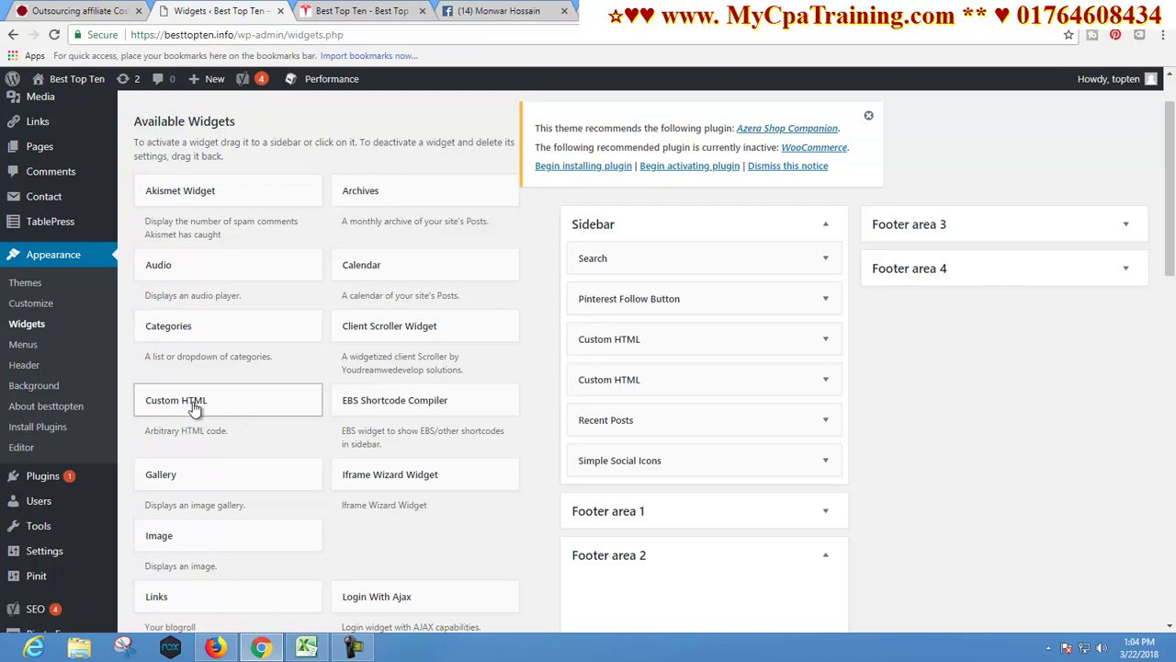
mouse_move(196, 409)
mouse_down()
mouse_move(613, 304)
mouse_move(641, 339)
mouse_move(630, 422)
mouse_up()
scroll(644, 368, down, 2)
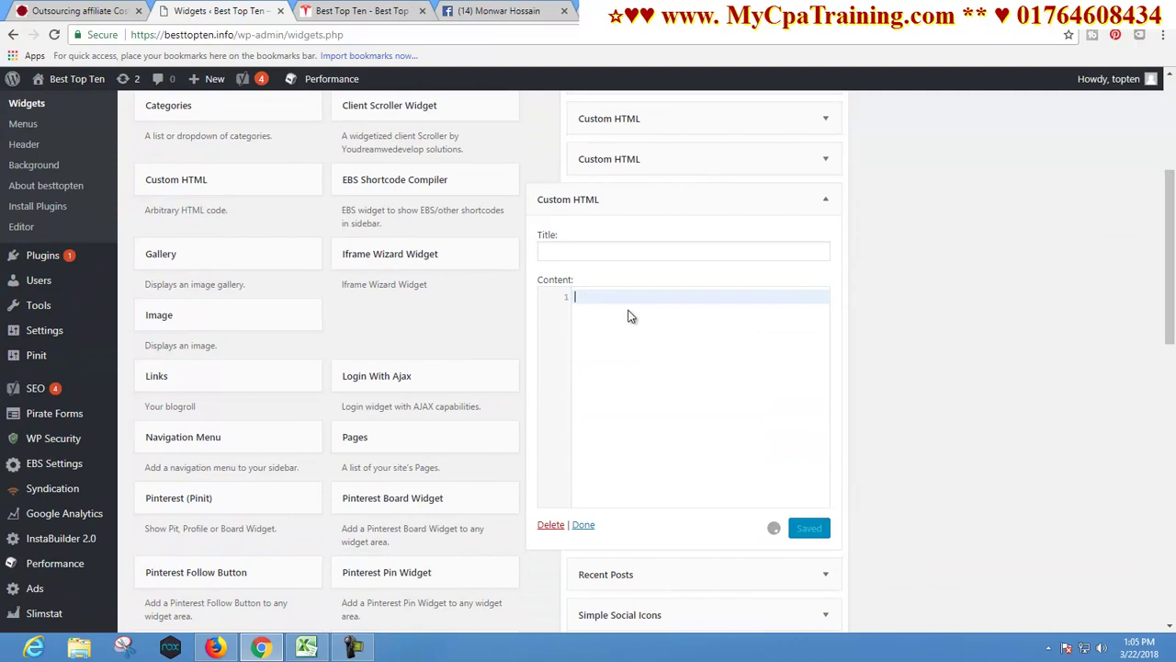
key(ctrl+v)
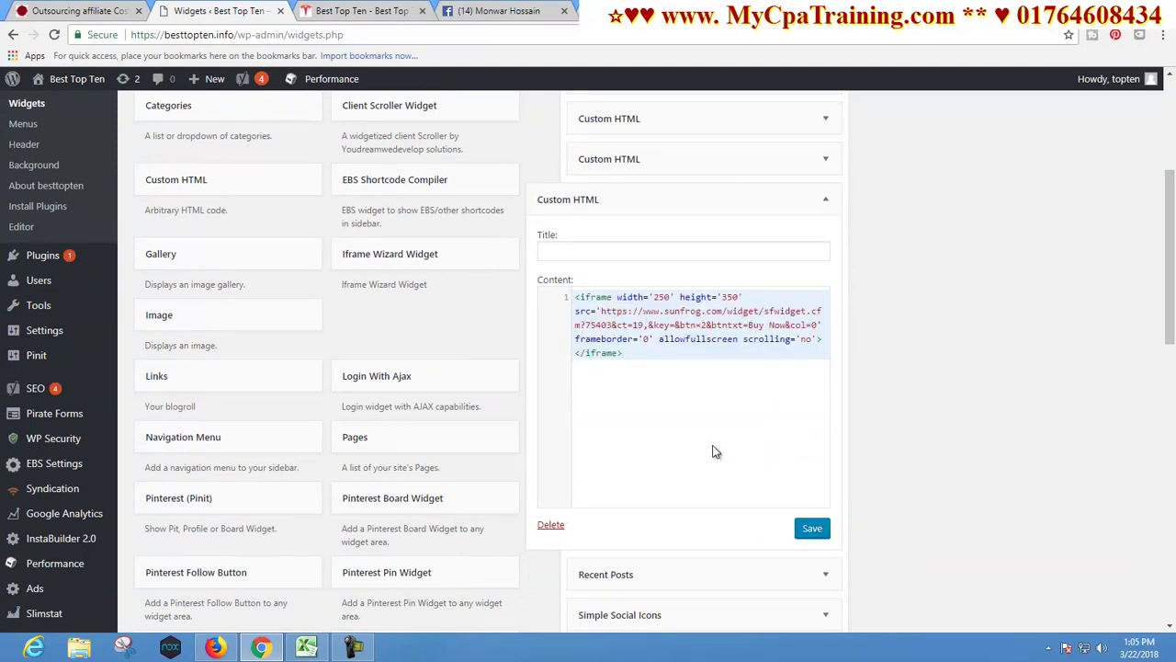
click(812, 528)
- Close the saved widget and reload the besttopten.info homepage
click(580, 525)
scroll(469, 326, up, 3)
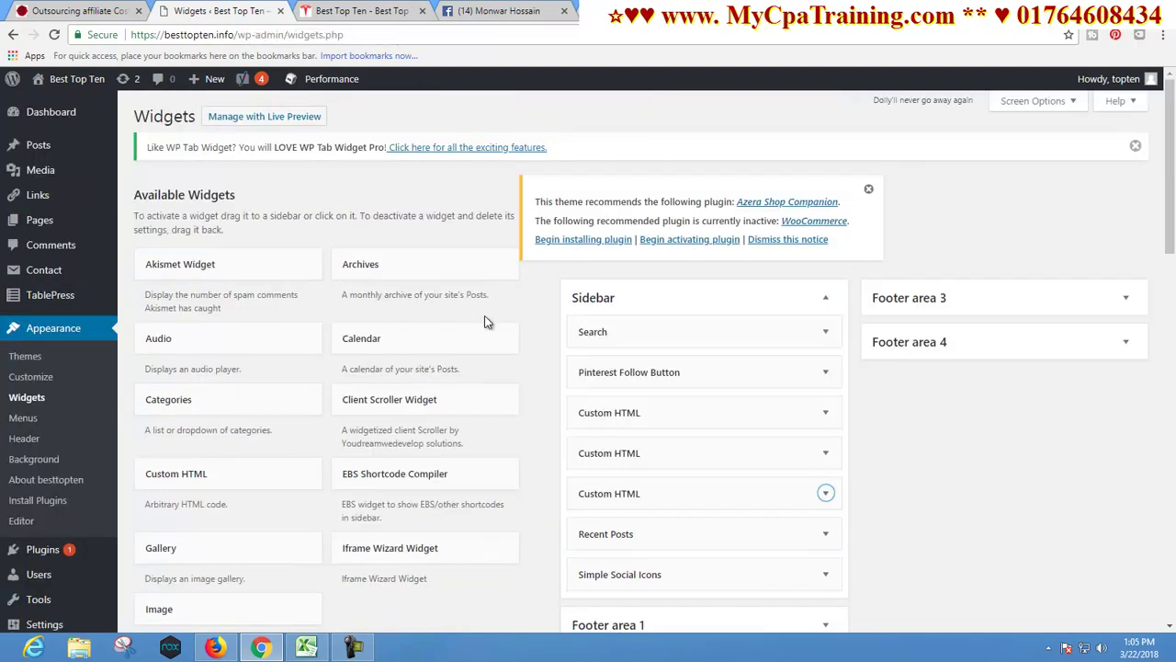
click(349, 9)
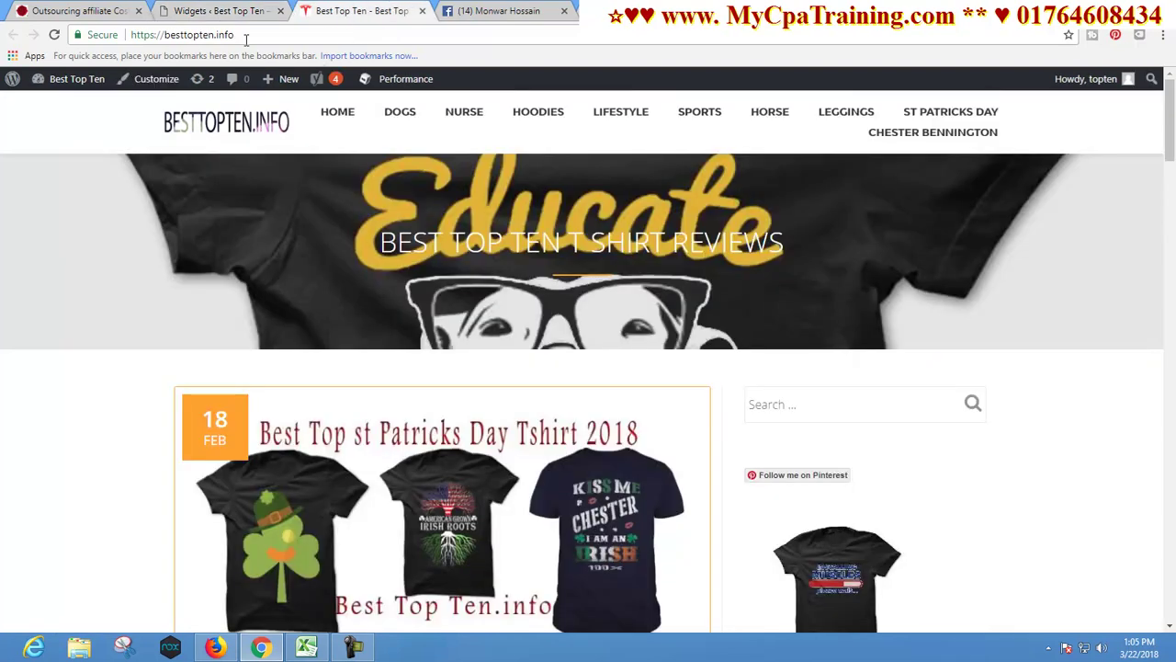
click(405, 36)
key(Return)
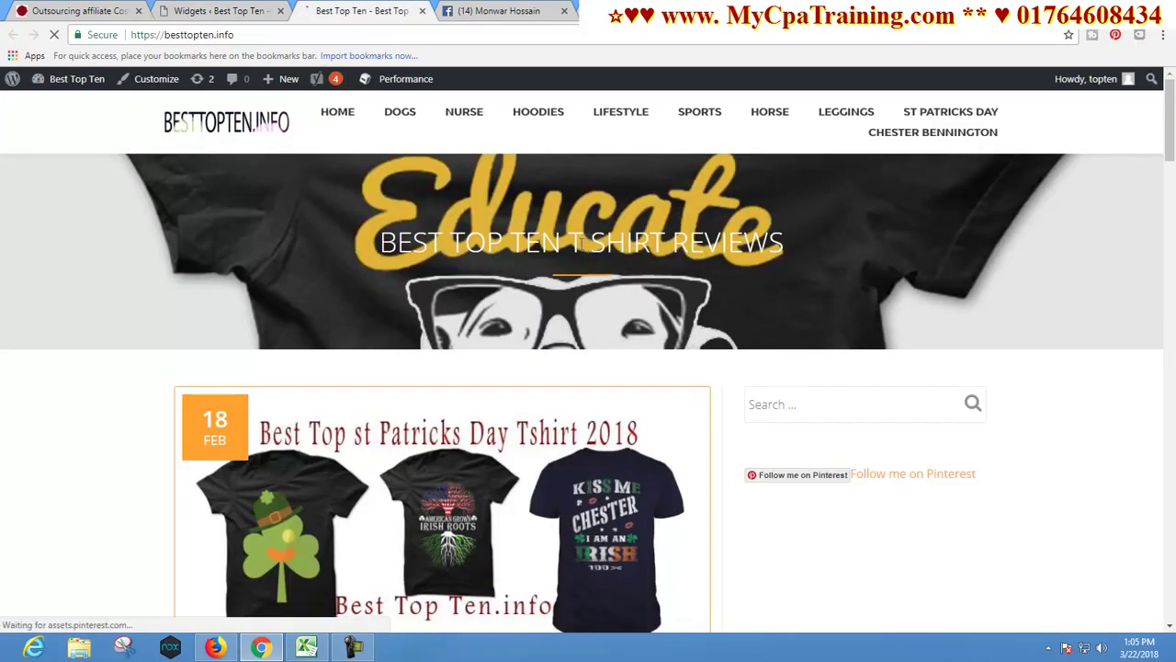
- Test the sidebar shirt's Buy Now link, confirming the Guitar Dad page carries the affiliate id
scroll(846, 314, down, 3)
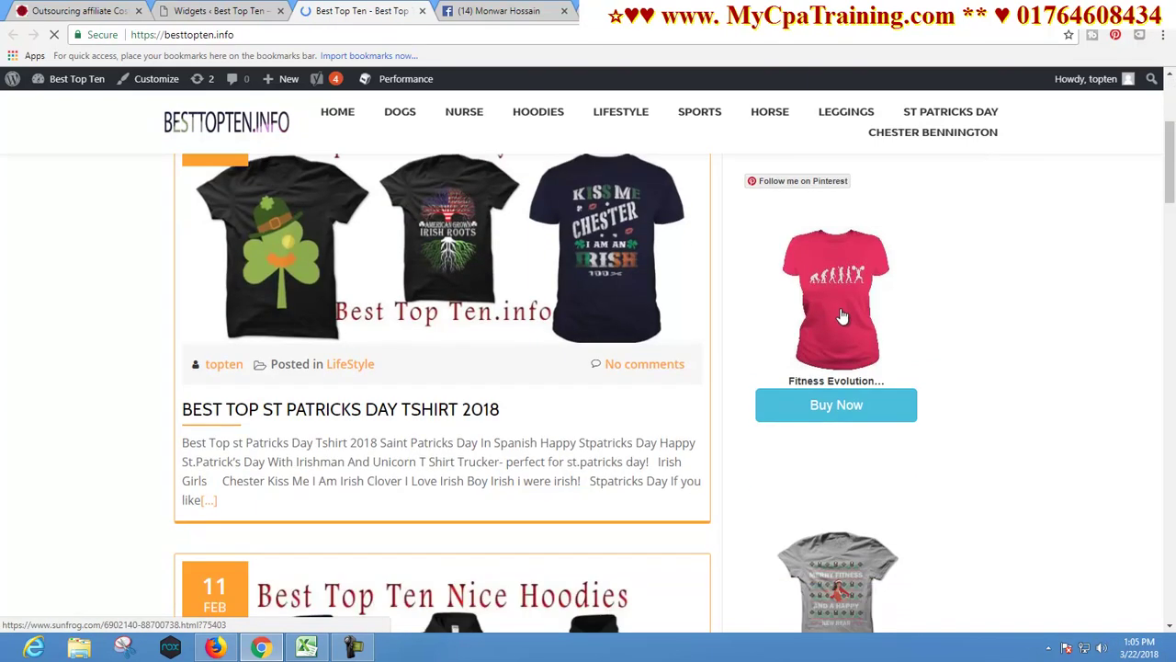
scroll(843, 317, down, 7)
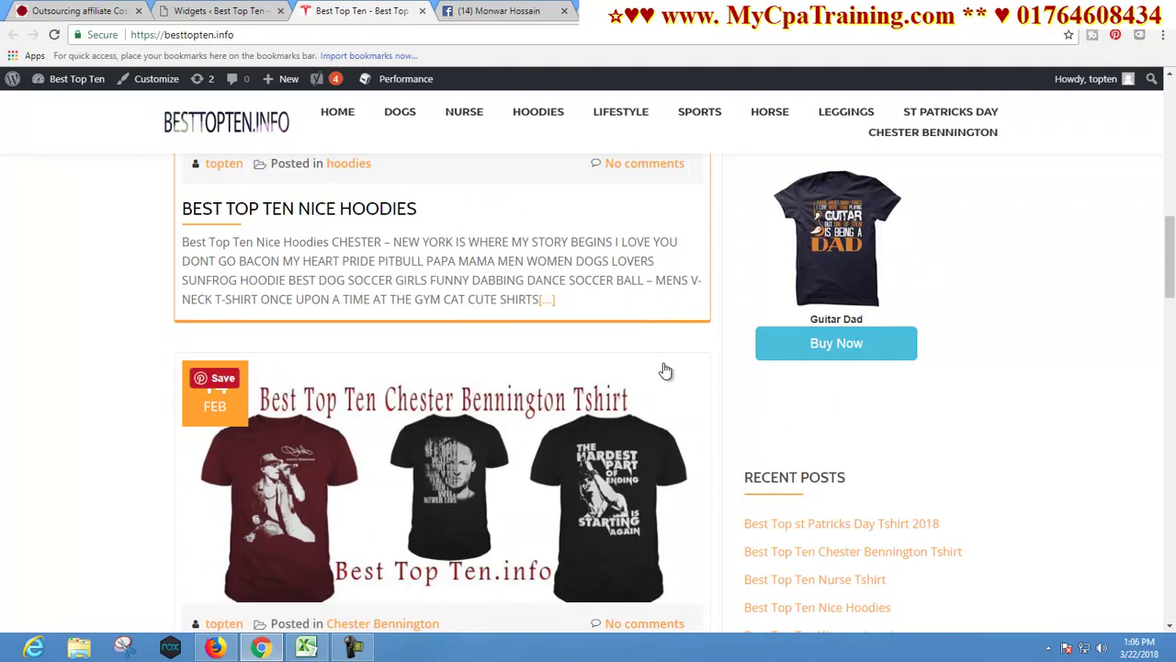
click(843, 341)
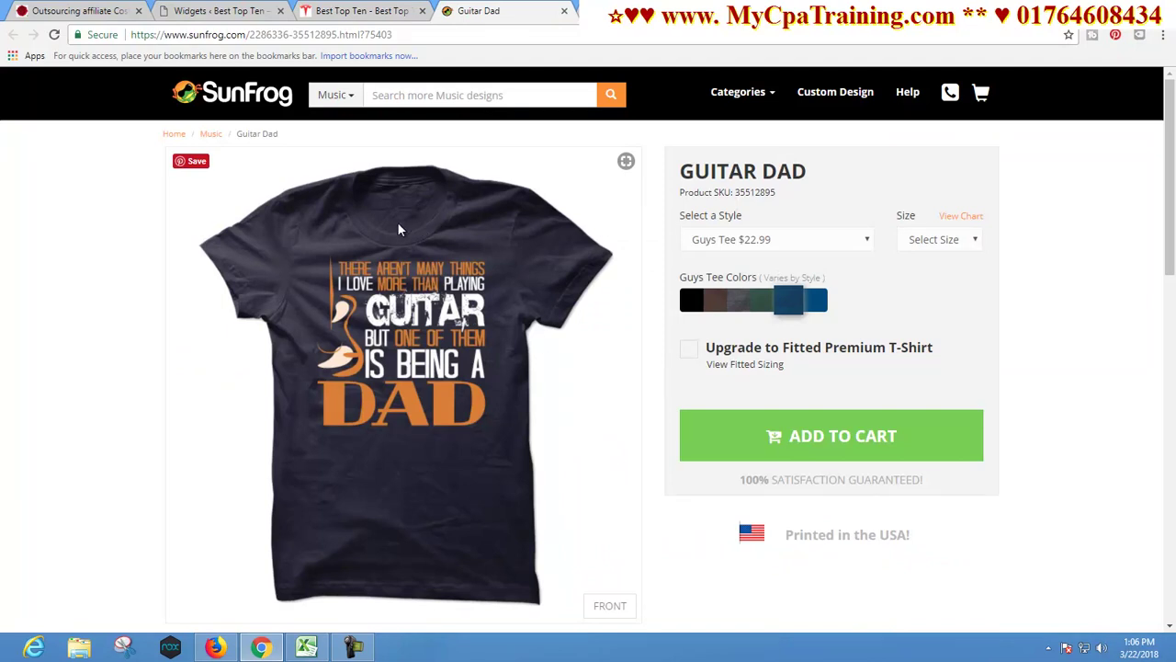
drag(337, 36, 365, 35)
- Close the product page and switch the SunFrog widget category from Funny to LifeStyle
key(ctrl+w)
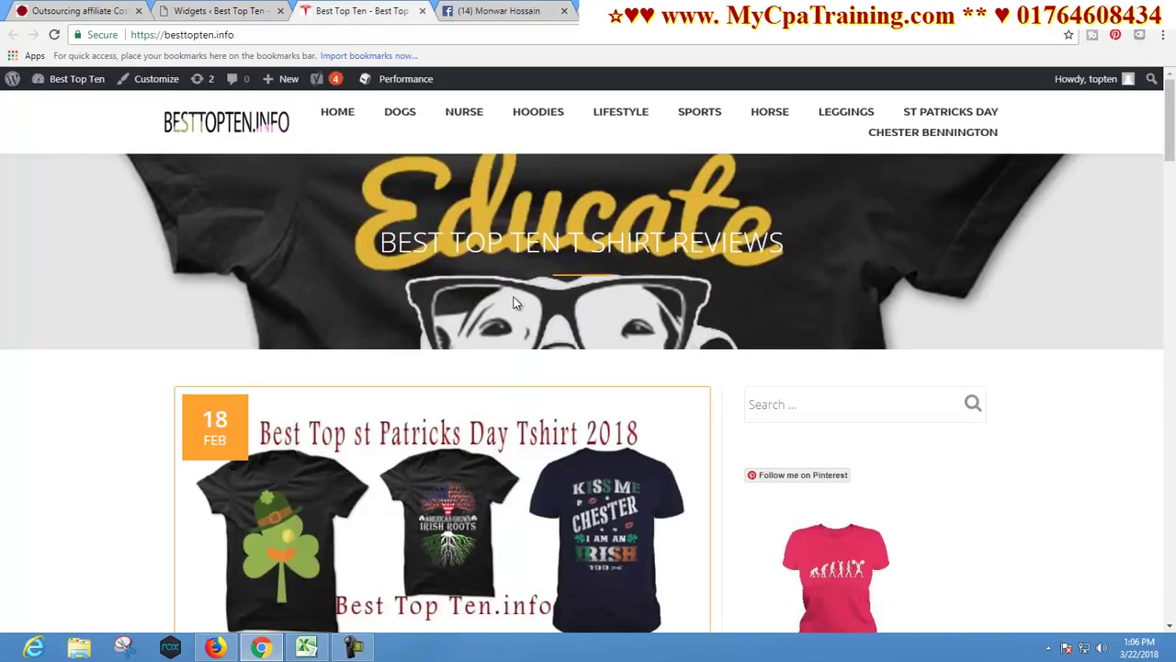
click(621, 14)
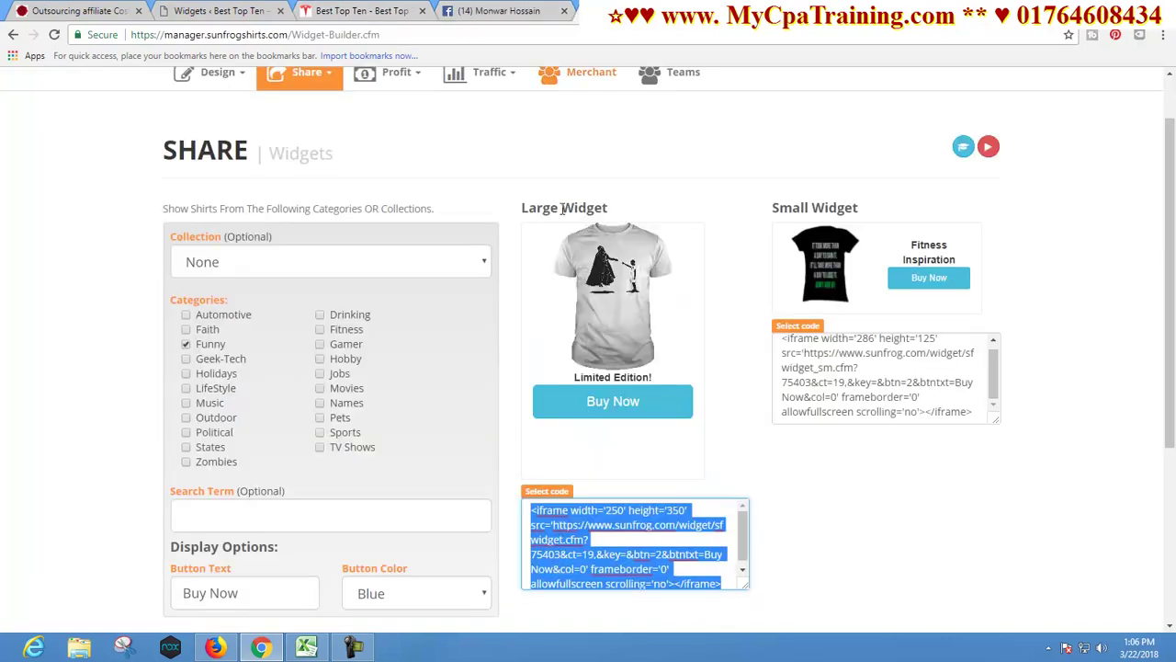
click(187, 344)
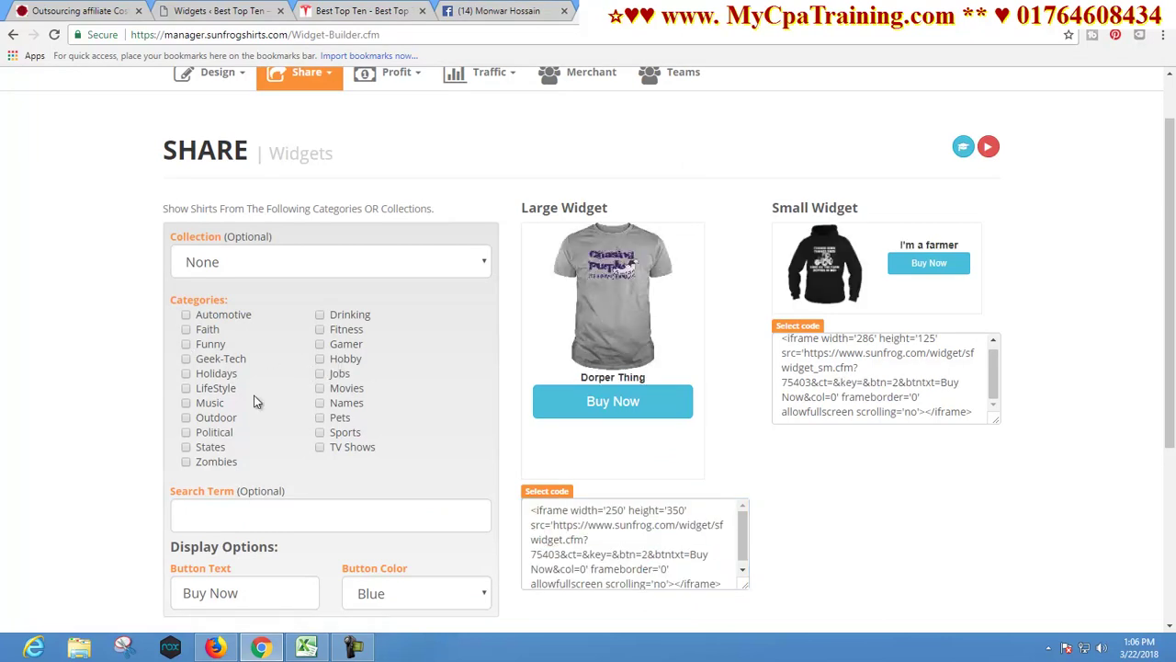
click(187, 389)
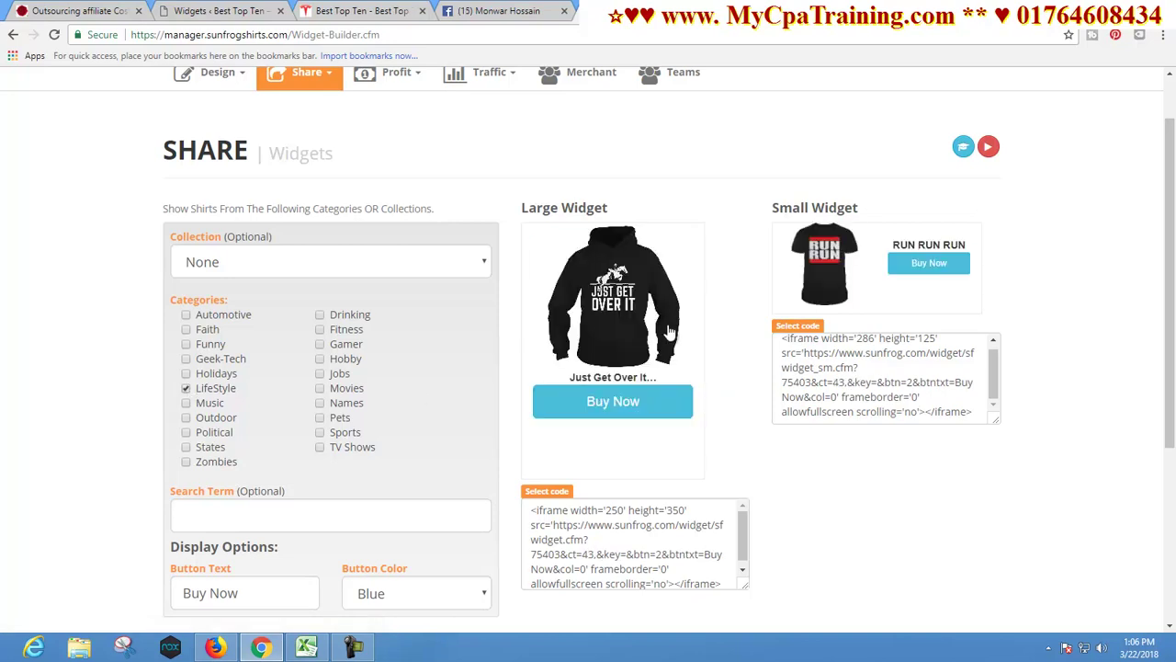
- Select the large LifeStyle widget's iframe code and return to the WordPress Widgets page
scroll(736, 376, down, 3)
scroll(730, 371, up, 2)
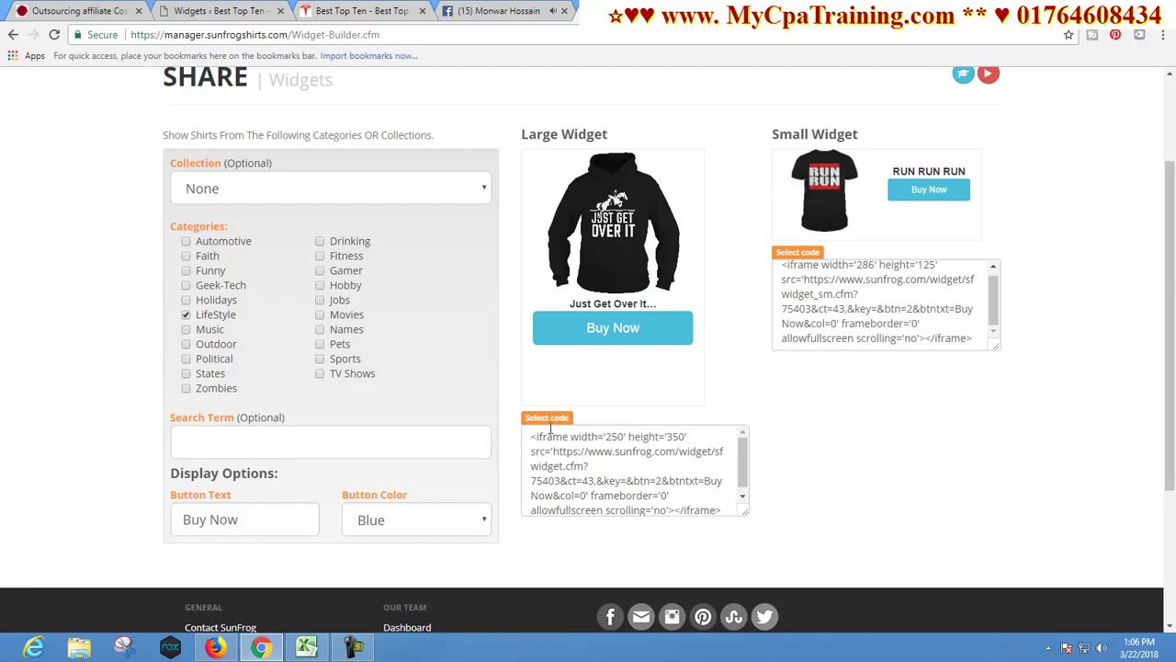
click(547, 420)
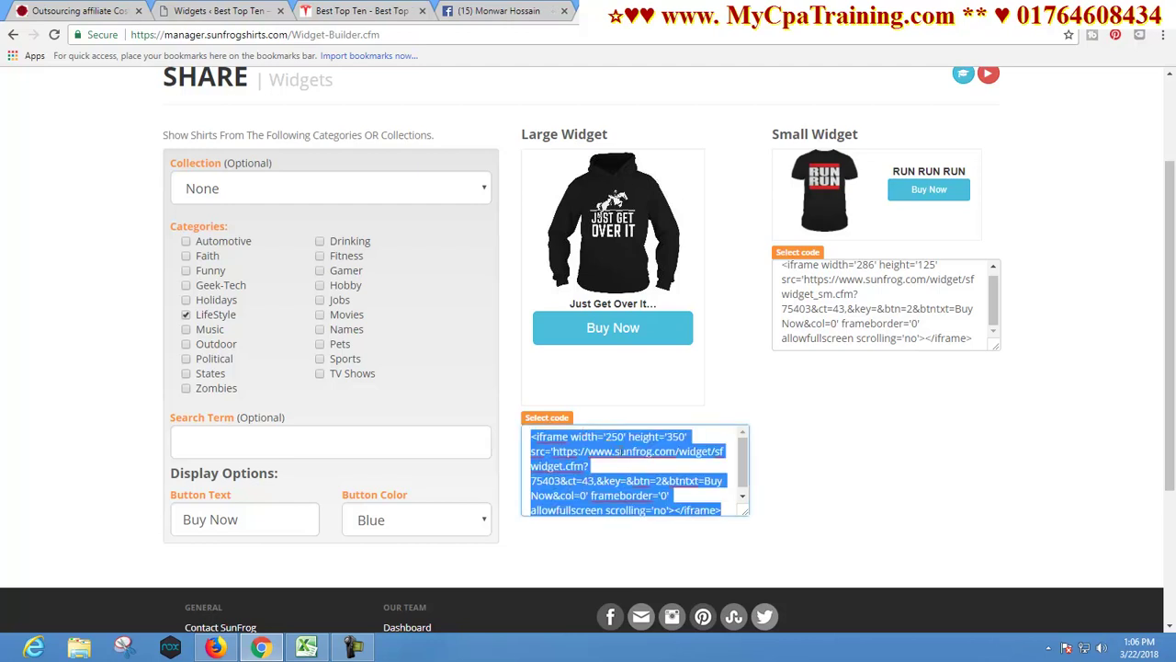
click(221, 13)
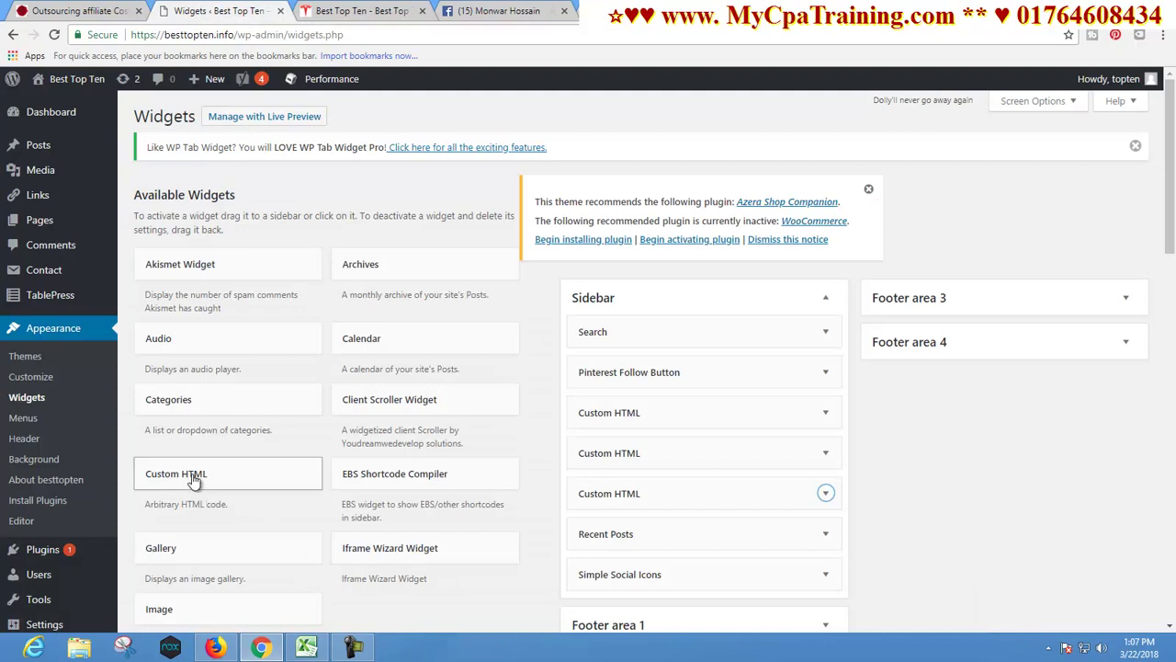
- Add another Custom HTML Sidebar widget with the LifeStyle iframe code pasted, saved and closed
mouse_move(192, 479)
mouse_down()
mouse_move(540, 357)
mouse_move(631, 411)
mouse_up()
scroll(632, 414, down, 3)
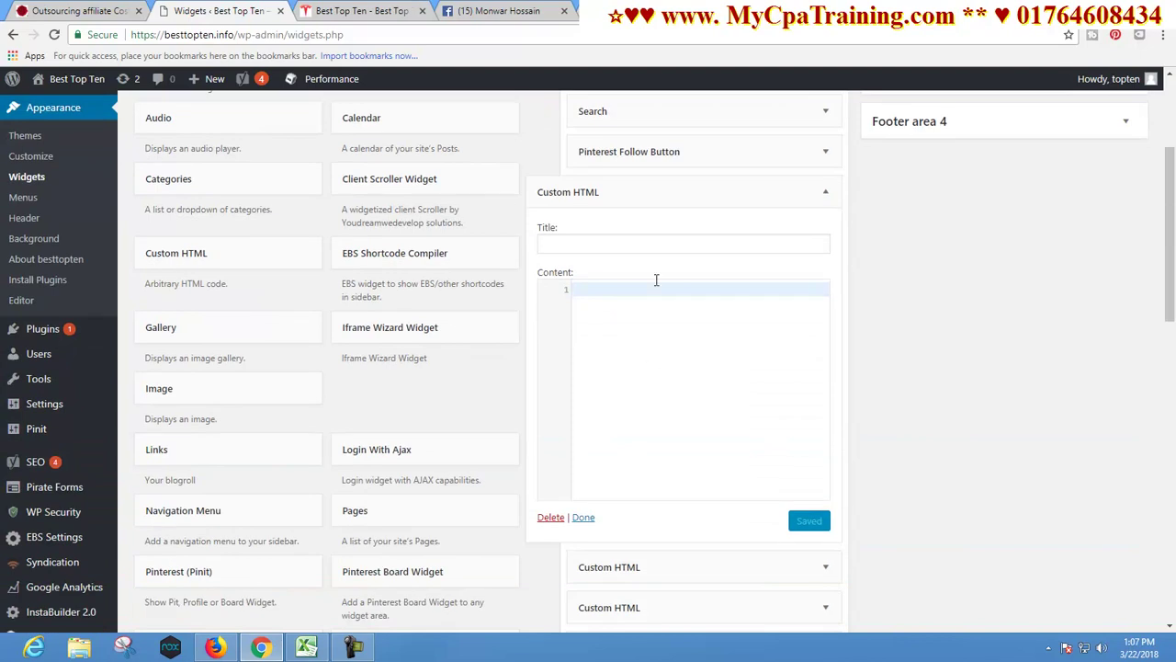
click(630, 352)
text(<iframe width='250' height='350' src='https://www.sunfrog.com/widget/sfwidget.cfm?75403&ct=43,&key=&btn=2&btntxt=Buy Now&col=0' frameborder='0' allowfullscreen scrolling='no'></iframe>)
click(813, 521)
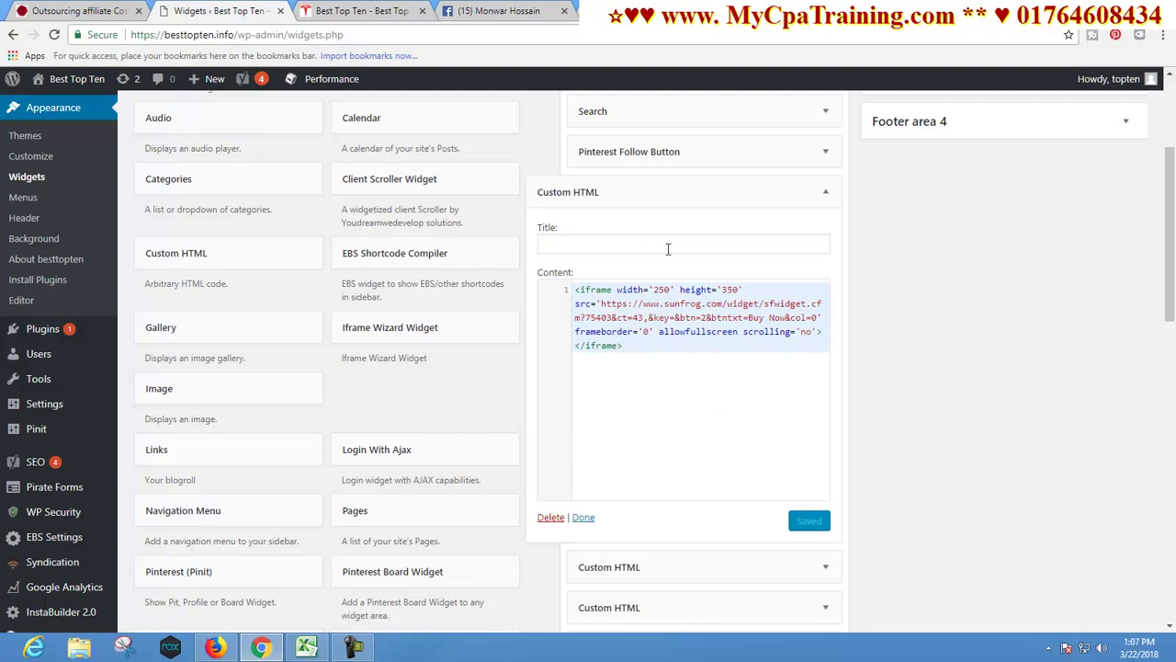
click(826, 196)
- Switch to besttopten.info and select its address to reload the homepage
scroll(425, 367, up, 3)
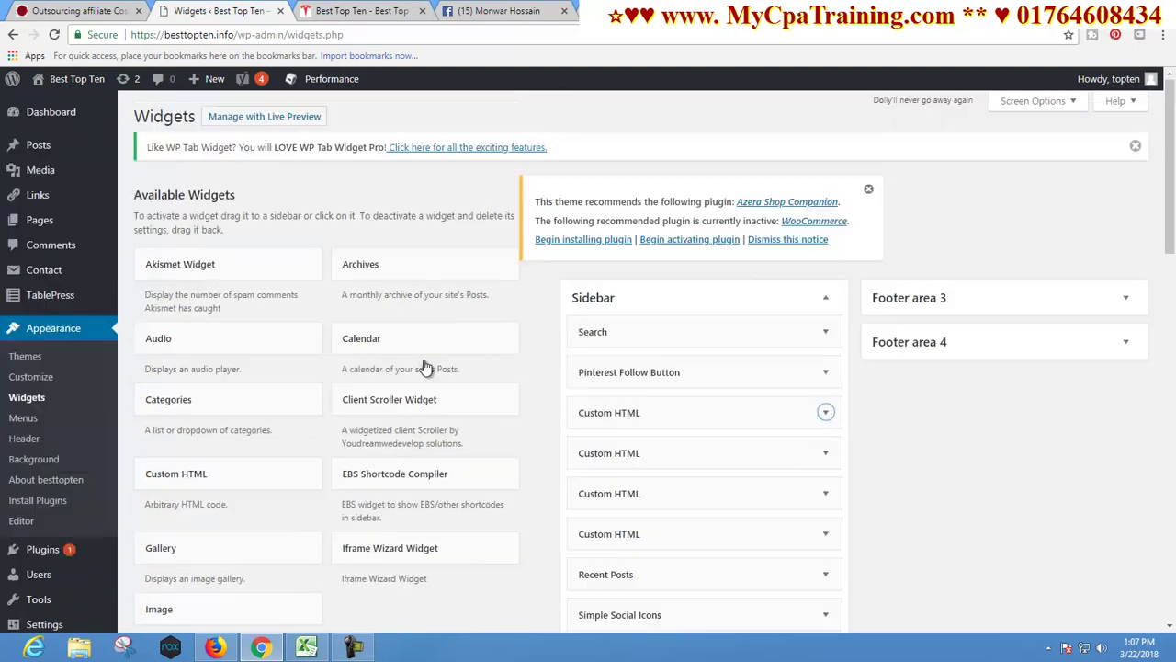
click(353, 11)
click(386, 35)
- Reload the homepage, check the sidebar's 'Jensen & Misha' LifeStyle shirt box, then go to Facebook
key(Return)
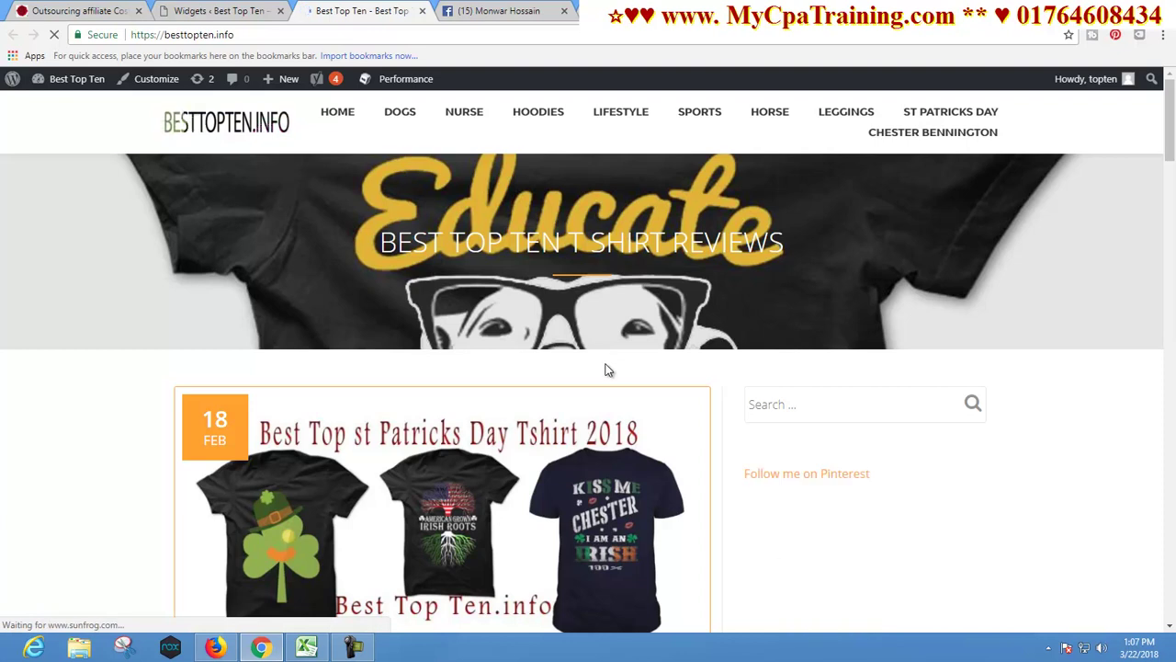
scroll(986, 342, down, 2)
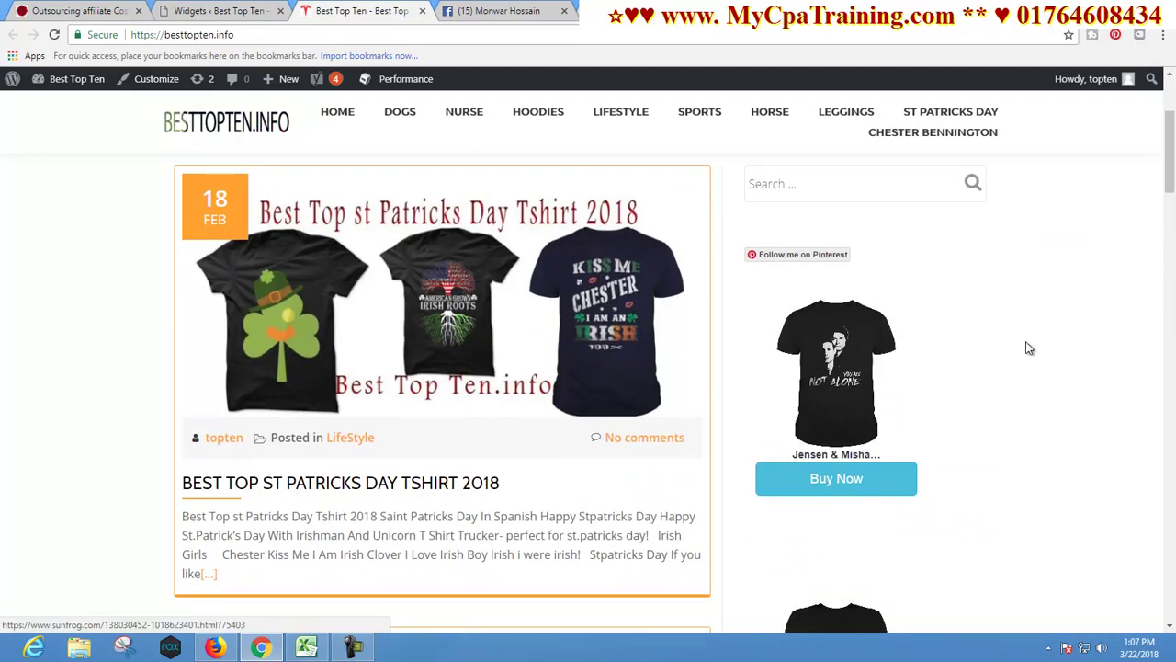
scroll(825, 296, up, 2)
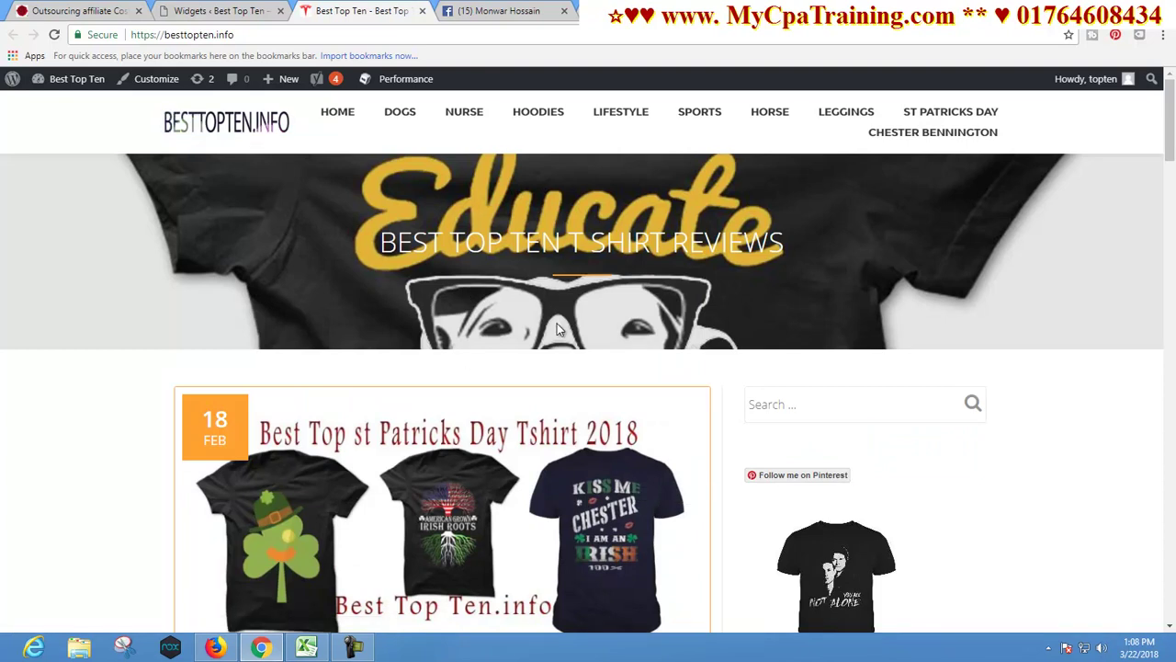
click(496, 11)
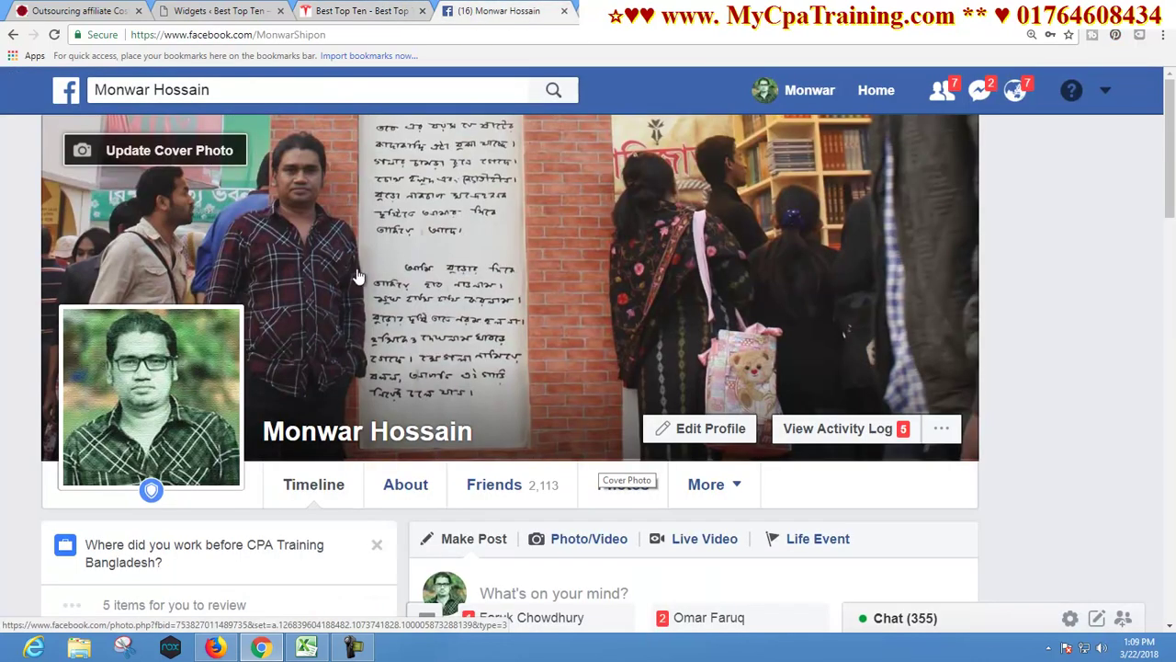